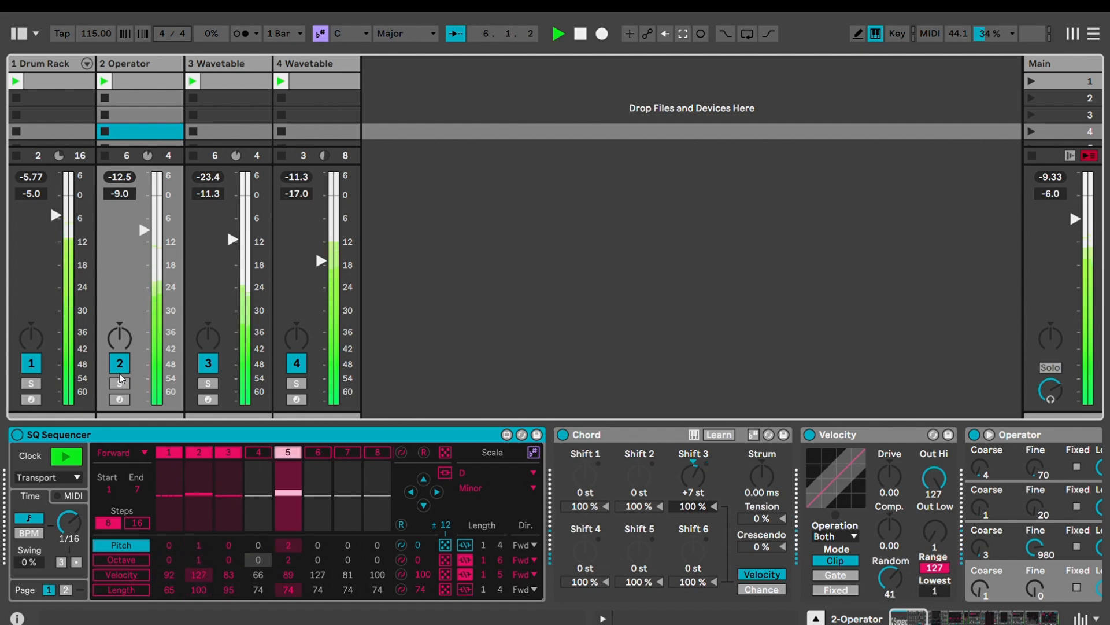
# Step: Audition the 2 Operator track in solo and set its volume to -9.2 dB before restoring the full mix
pyautogui.click(119, 383)
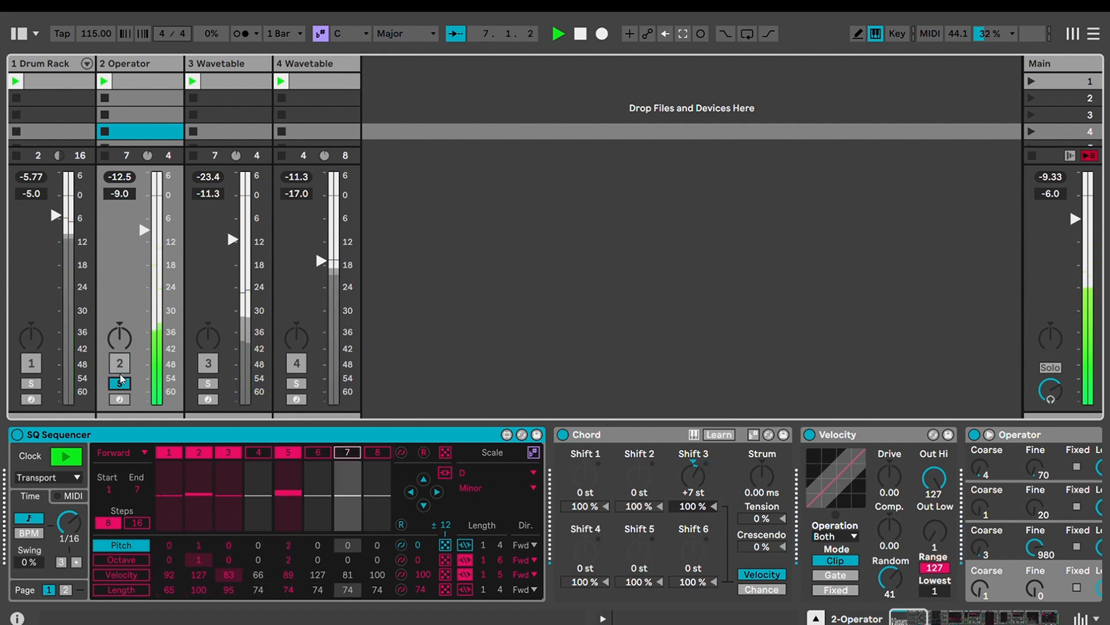
pyautogui.moveTo(133, 227)
pyautogui.mouseDown()
pyautogui.moveTo(133, 198)
pyautogui.moveTo(133, 230)
pyautogui.mouseUp()
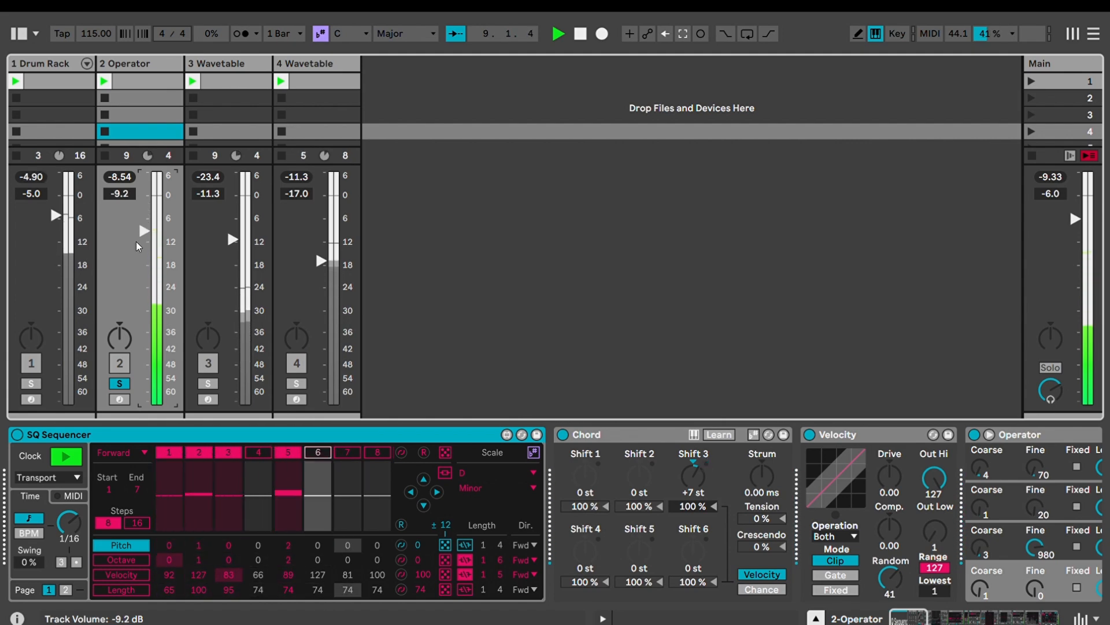
pyautogui.click(119, 383)
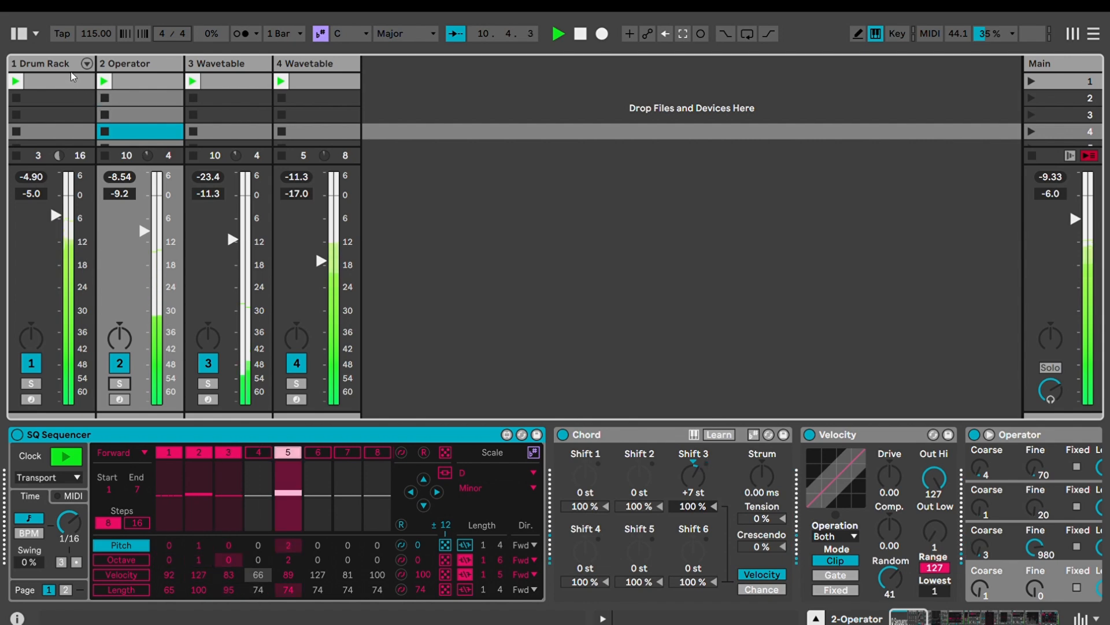
# Step: Solo the Drum Rack track and look over its chains and effect devices
pyautogui.click(81, 367)
pyautogui.click(40, 382)
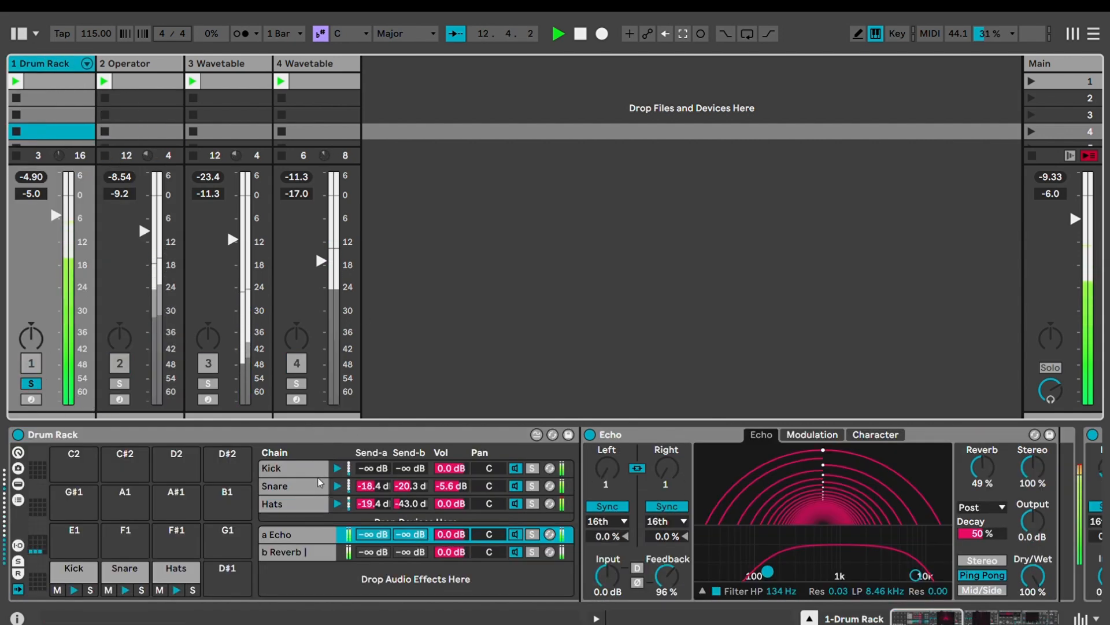
pyautogui.moveTo(941, 617)
pyautogui.mouseDown()
pyautogui.moveTo(1053, 620)
pyautogui.moveTo(954, 620)
pyautogui.mouseUp()
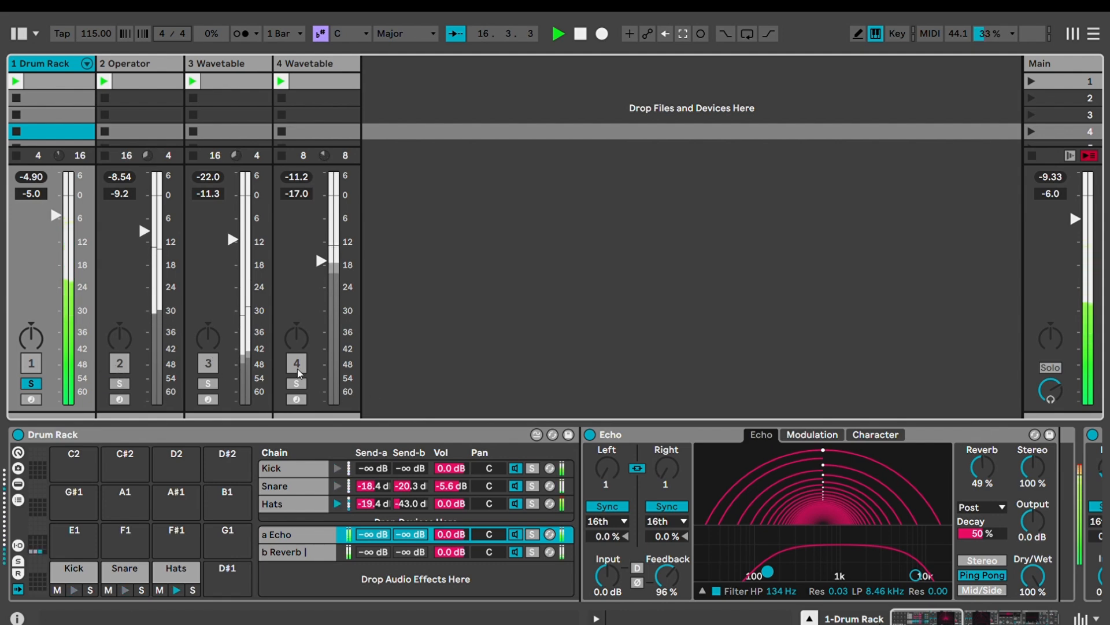
# Step: Solo the 4 Wavetable track and look over its device chain back to the Pitch device
pyautogui.click(296, 383)
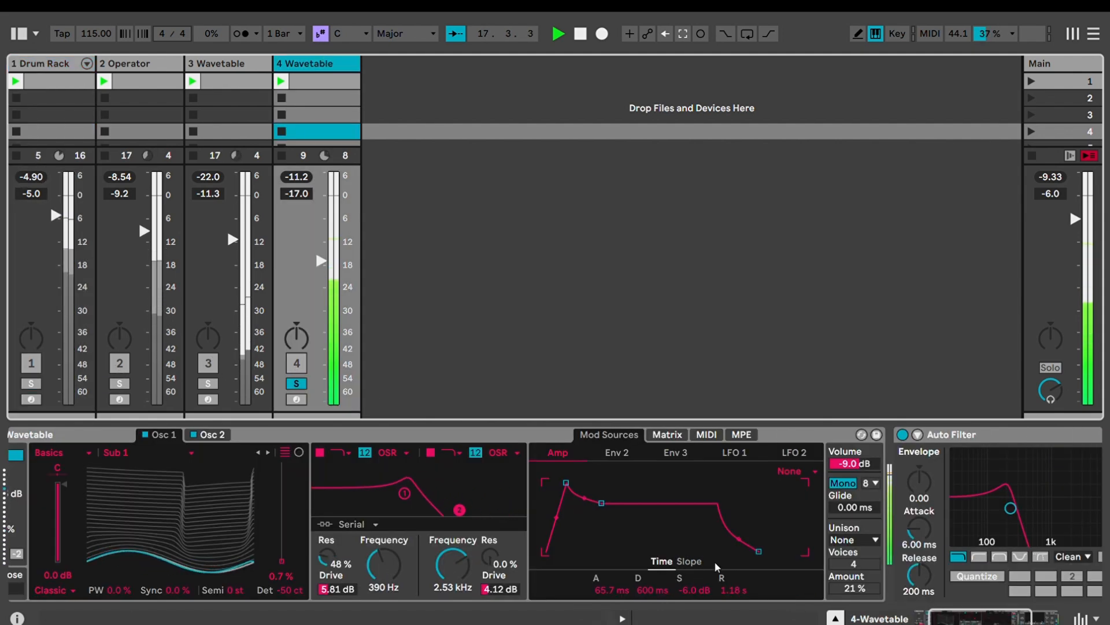
pyautogui.moveTo(1013, 613); pyautogui.dragTo(941, 610)
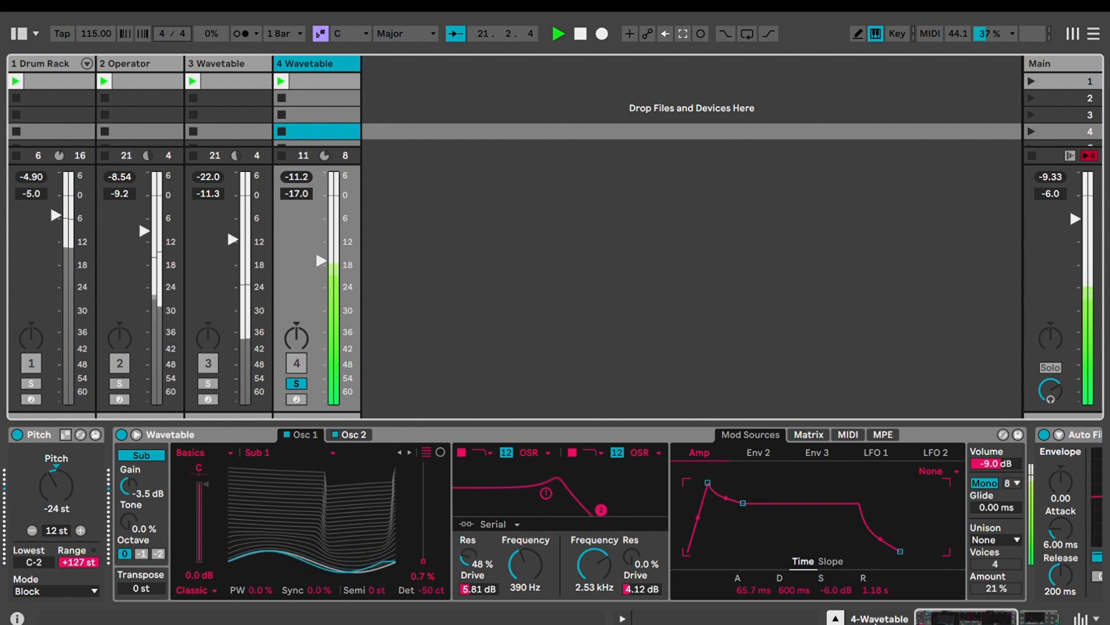
# Step: Solo the 3 Wavetable track and look through its device chain
pyautogui.click(208, 382)
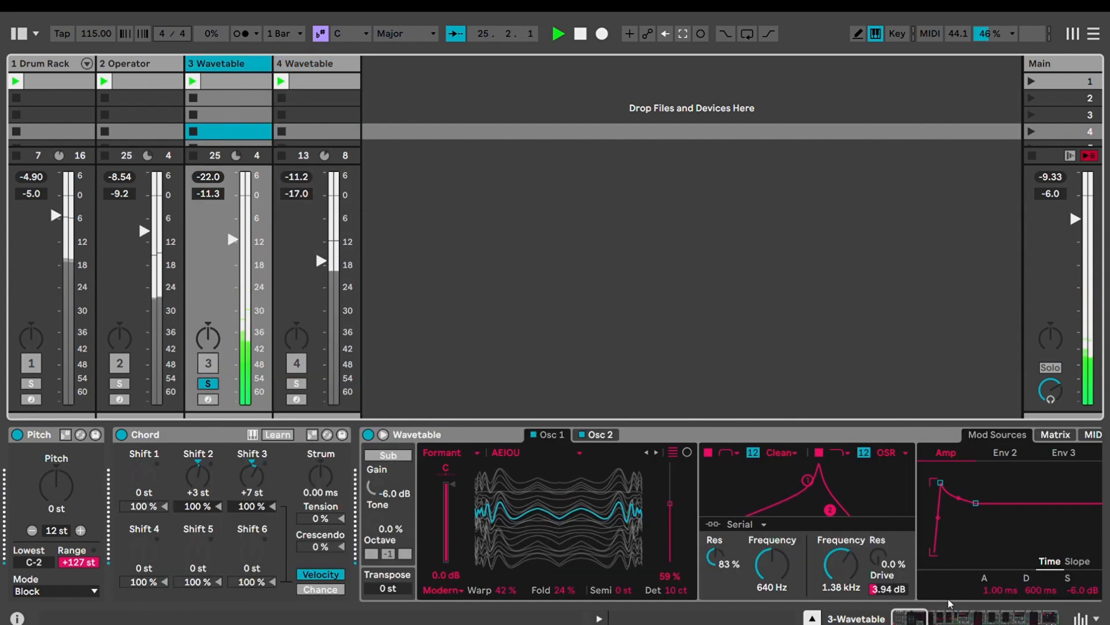
pyautogui.click(935, 617)
pyautogui.moveTo(935, 618)
pyautogui.mouseDown()
pyautogui.moveTo(1043, 620)
pyautogui.moveTo(917, 619)
pyautogui.mouseUp()
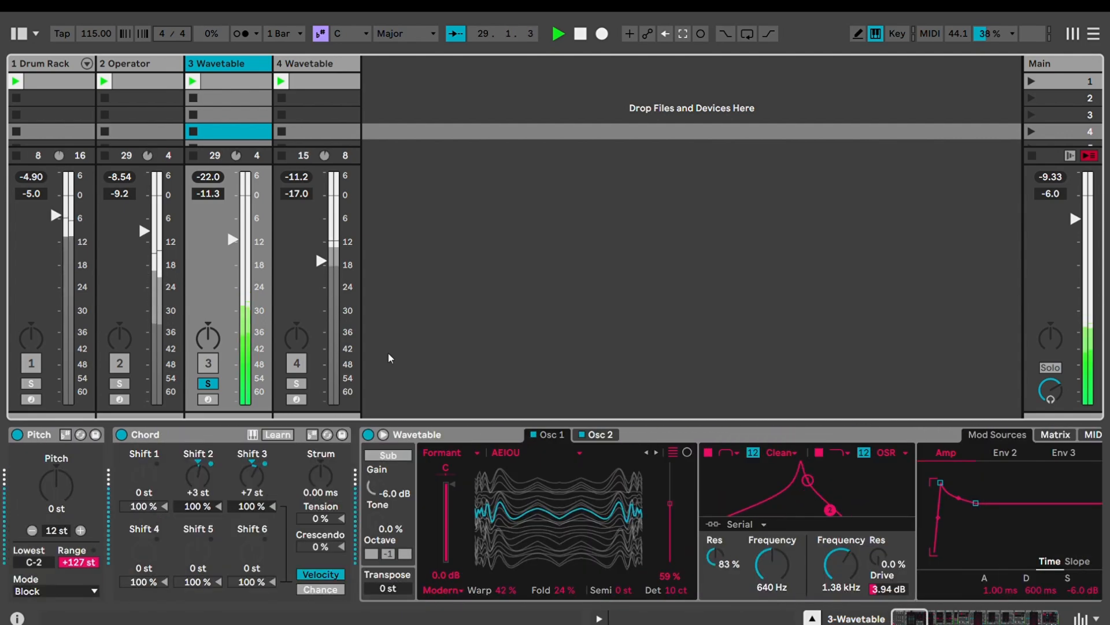
# Step: Audition the 2 Operator track in solo and examine the Chord and Velocity devices in its chain
pyautogui.click(120, 383)
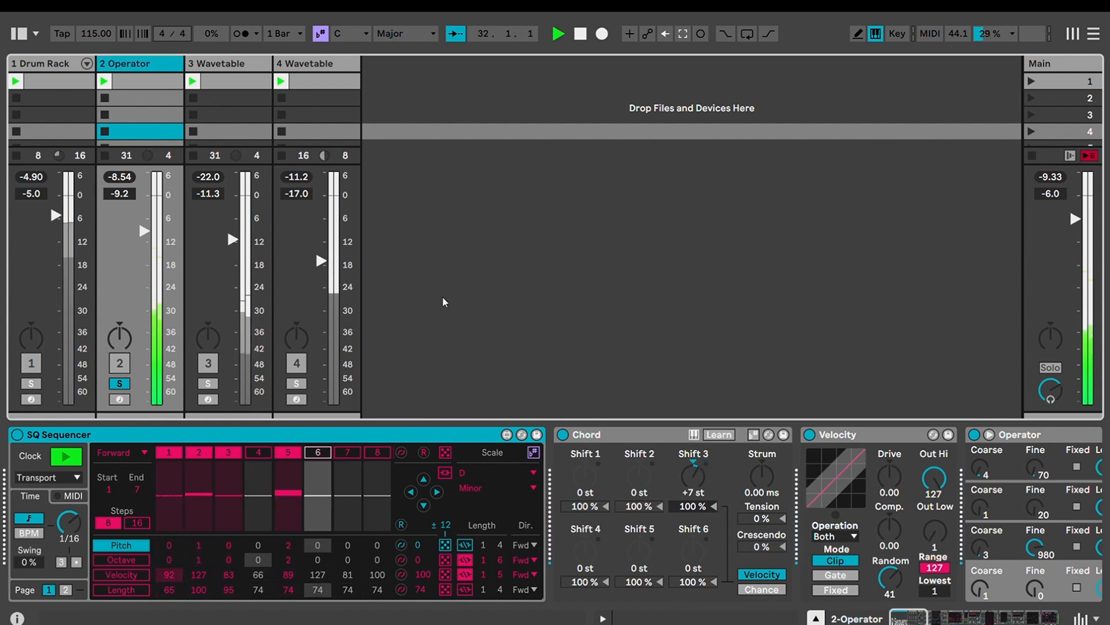
pyautogui.click(121, 382)
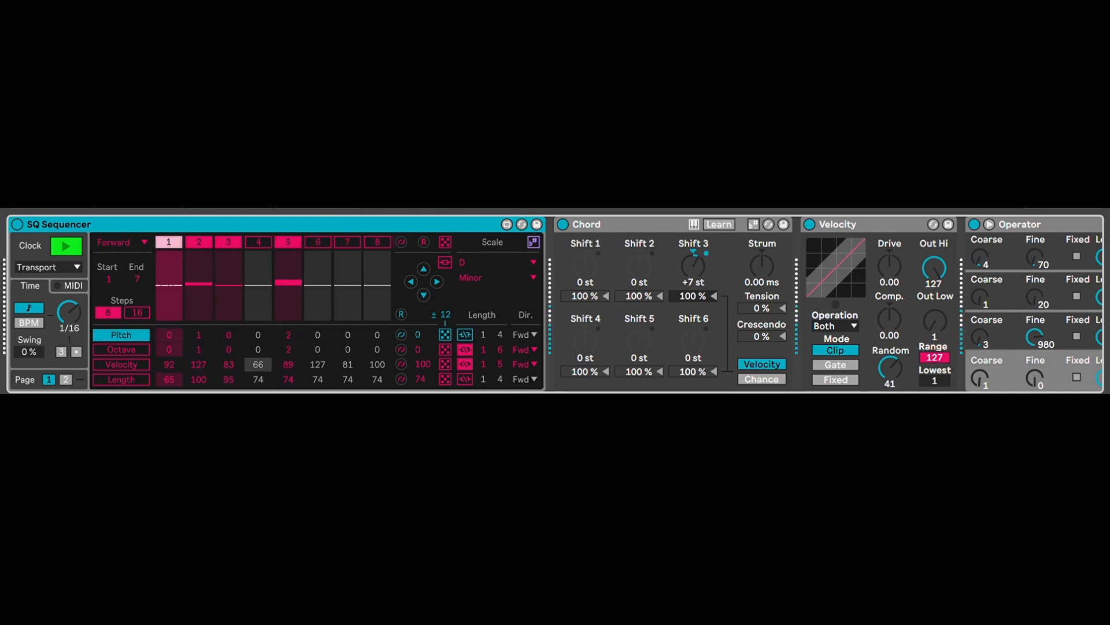
pyautogui.click(614, 219)
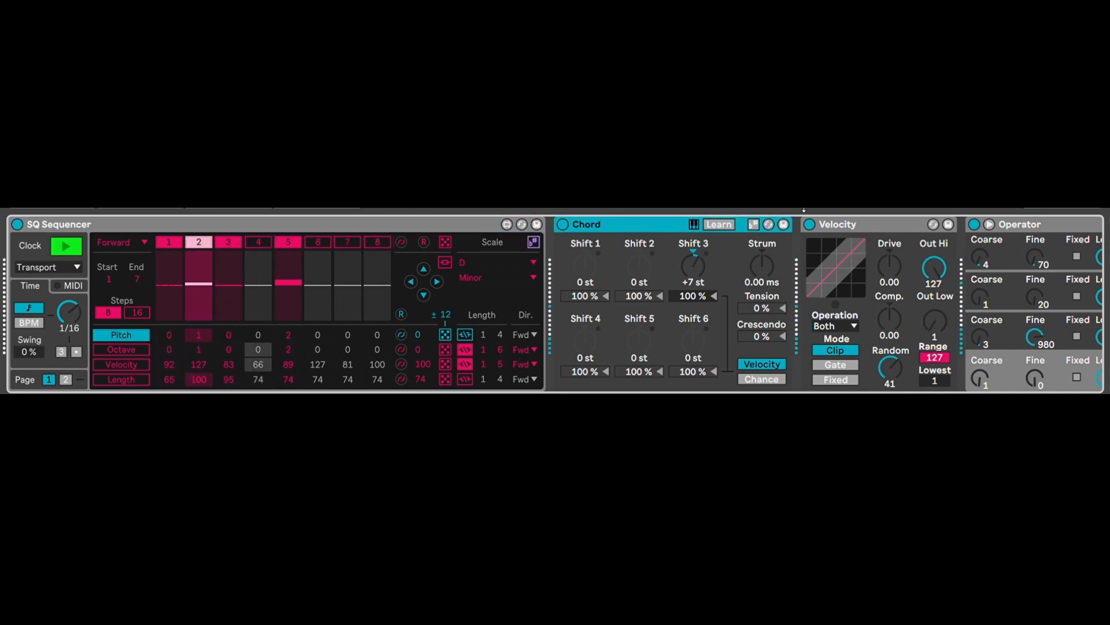
pyautogui.click(876, 244)
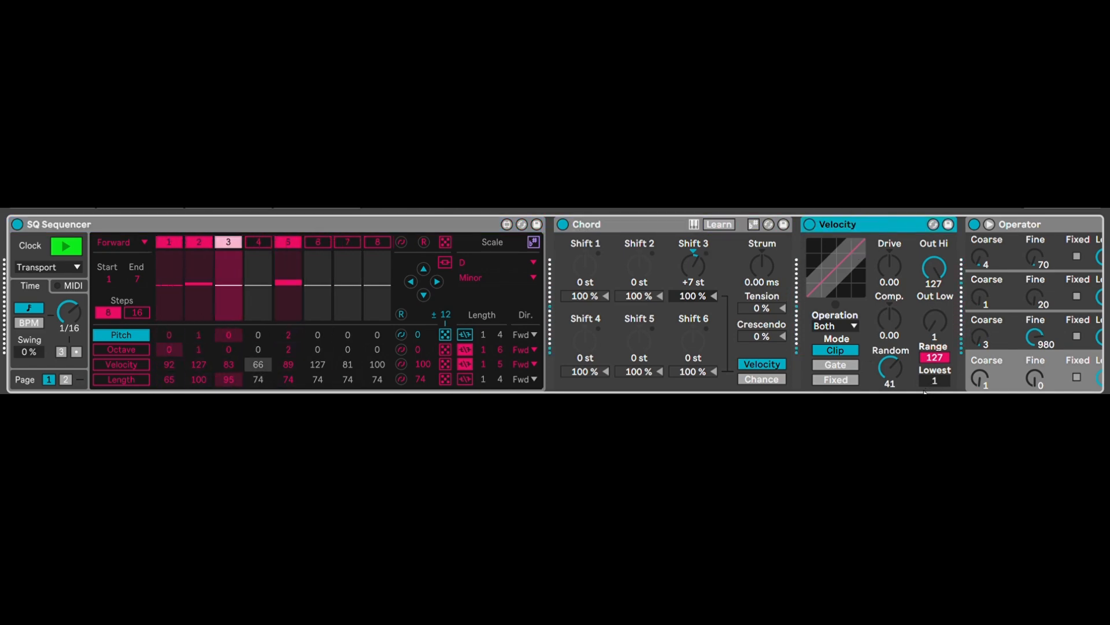
pyautogui.hscroll(10, 819, 351)
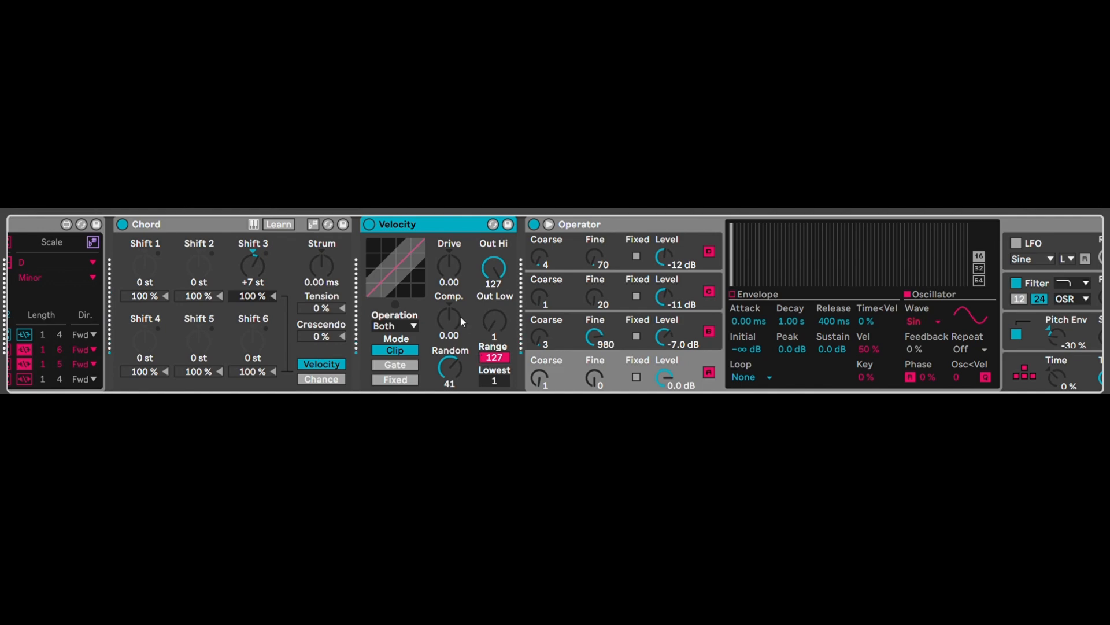
# Step: Examine the Operator synth and show the settings of its oscillator D
pyautogui.click(766, 265)
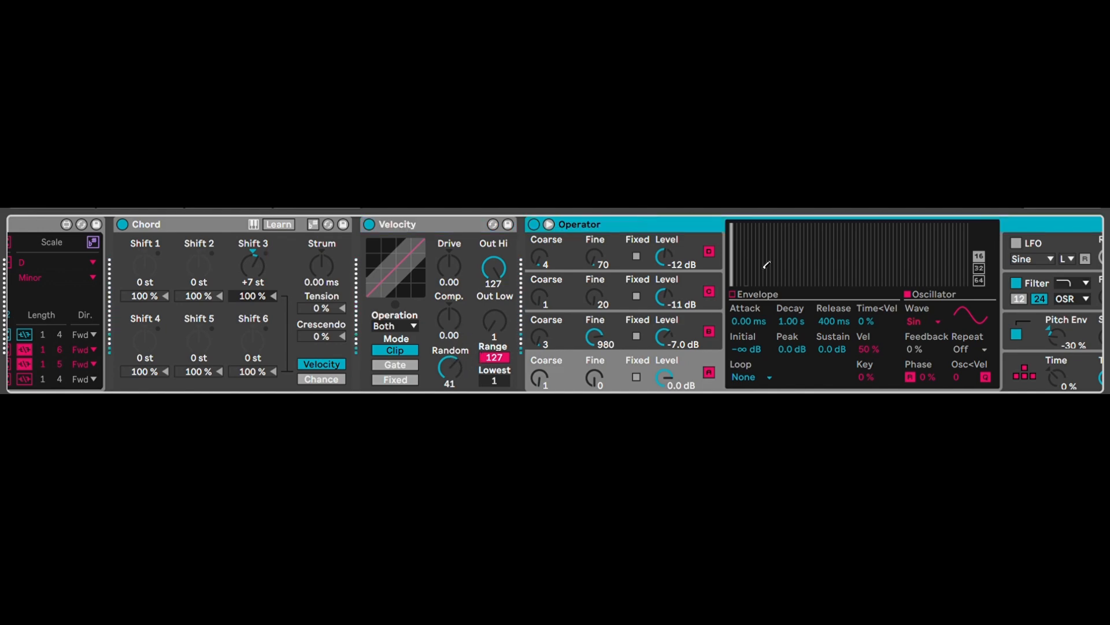
pyautogui.hscroll(10, 556, 303)
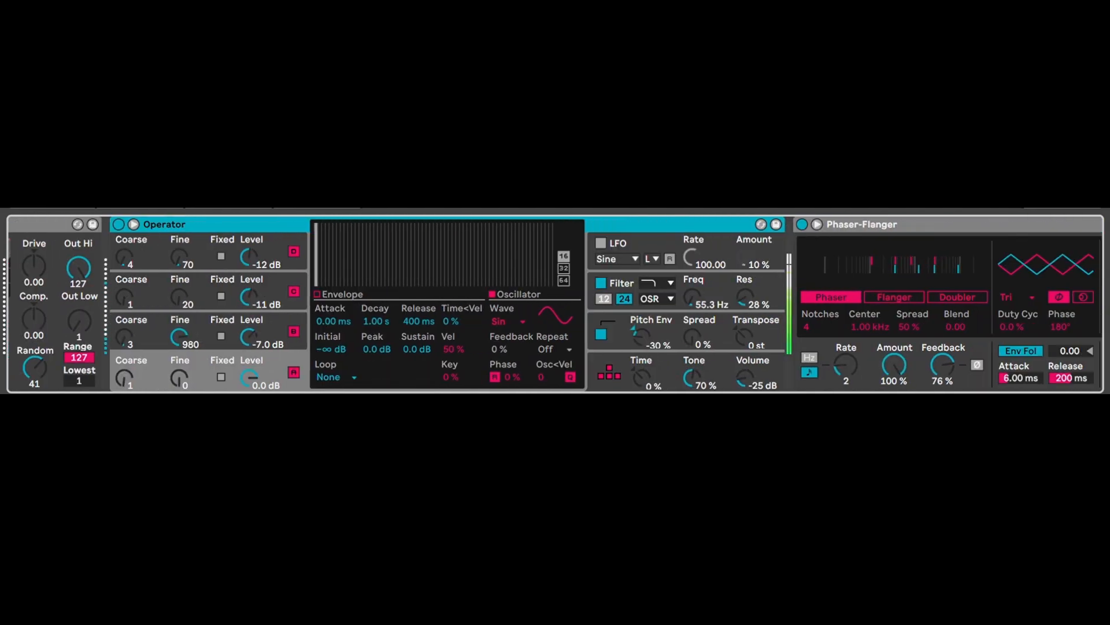
pyautogui.hscroll(-5, 555, 304)
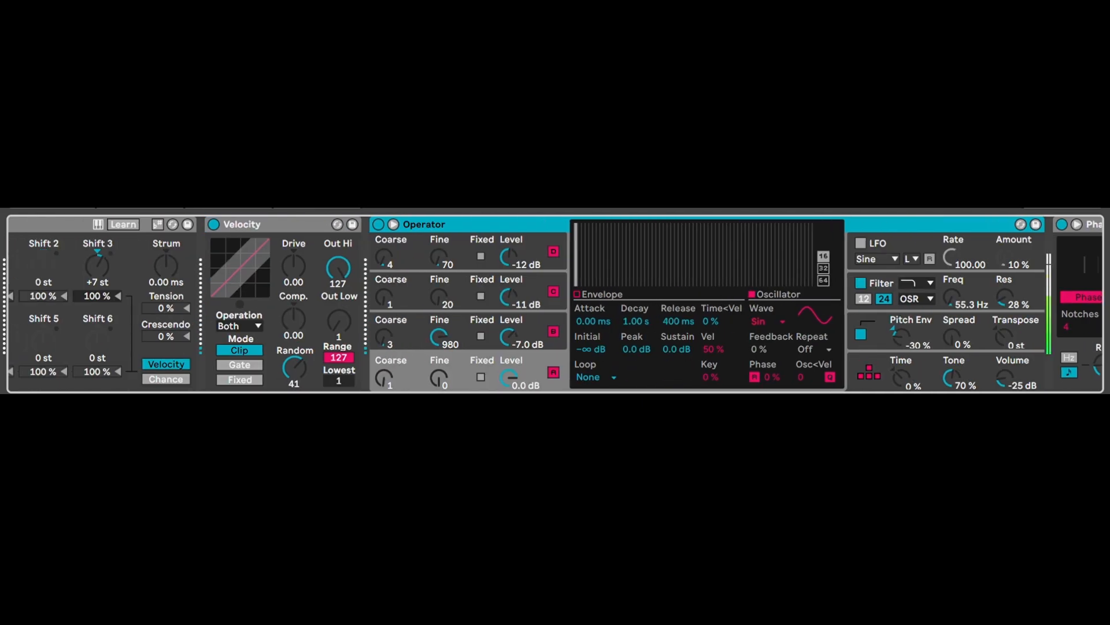
pyautogui.hscroll(-1, 555, 304)
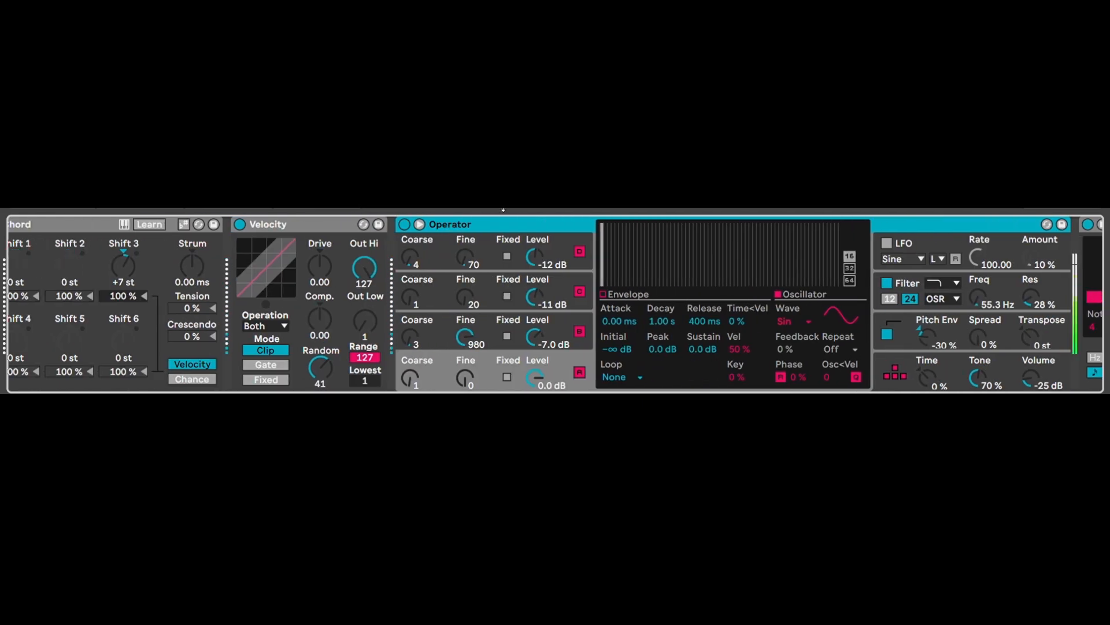
pyautogui.click(570, 246)
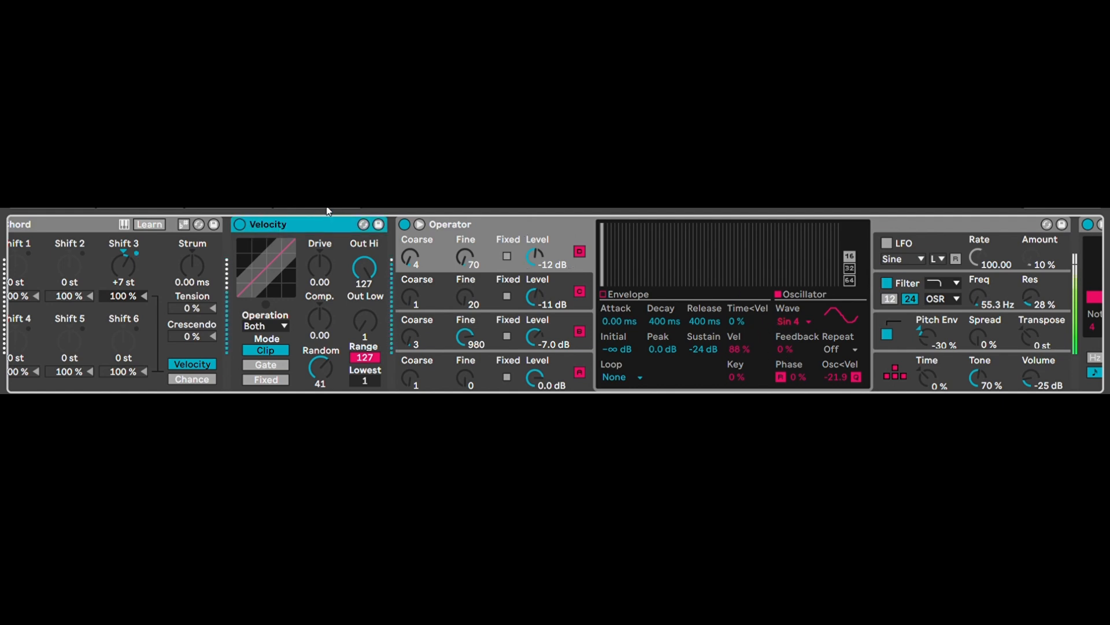
pyautogui.hscroll(3, 939, 390)
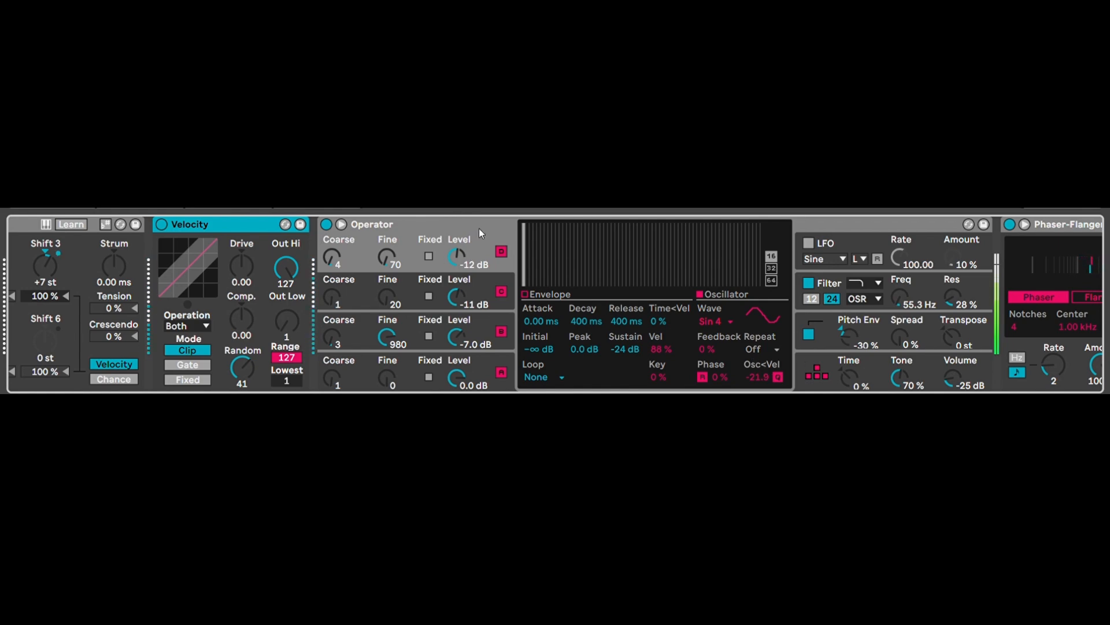
# Step: Compare the Phaser-Flanger bypassed and active, and set its Dry/Wet to 37 %
pyautogui.hscroll(15, 941, 392)
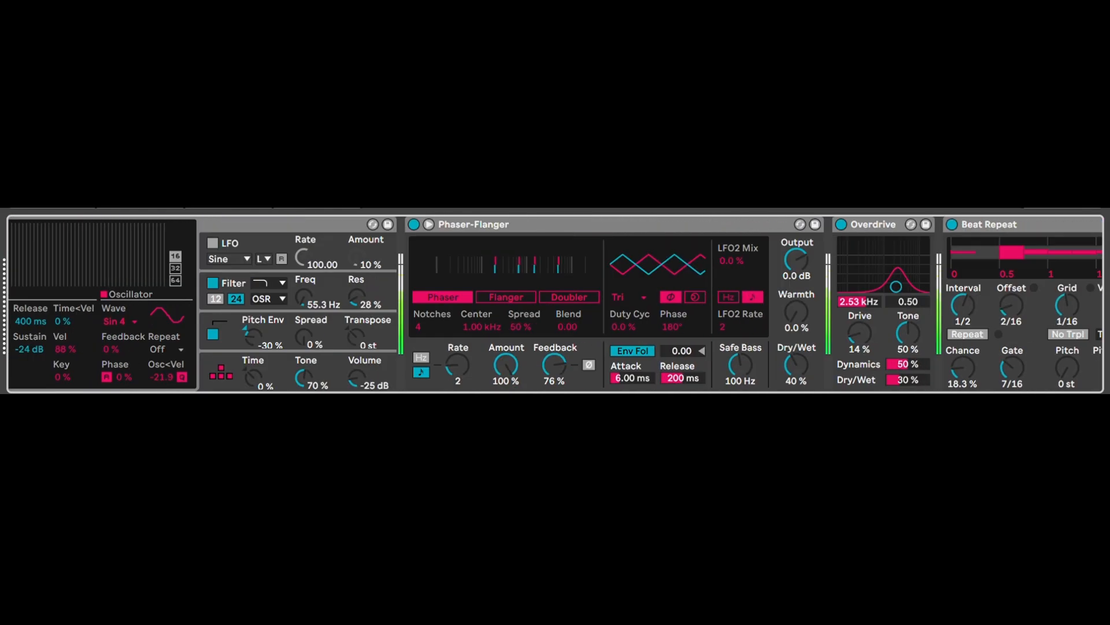
pyautogui.click(551, 222)
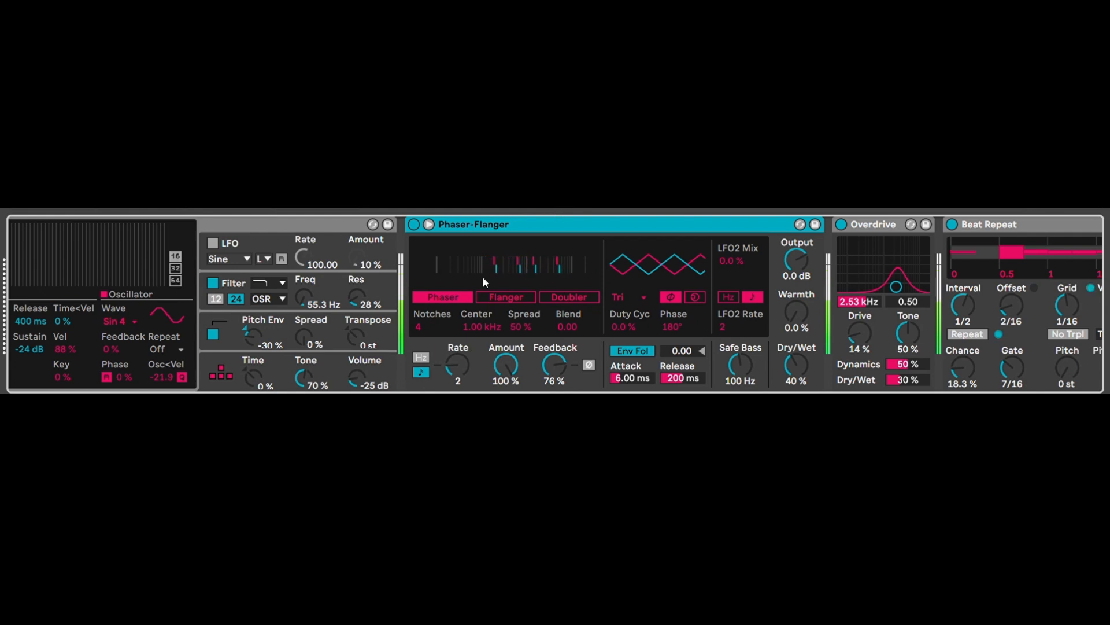
pyautogui.click(413, 220)
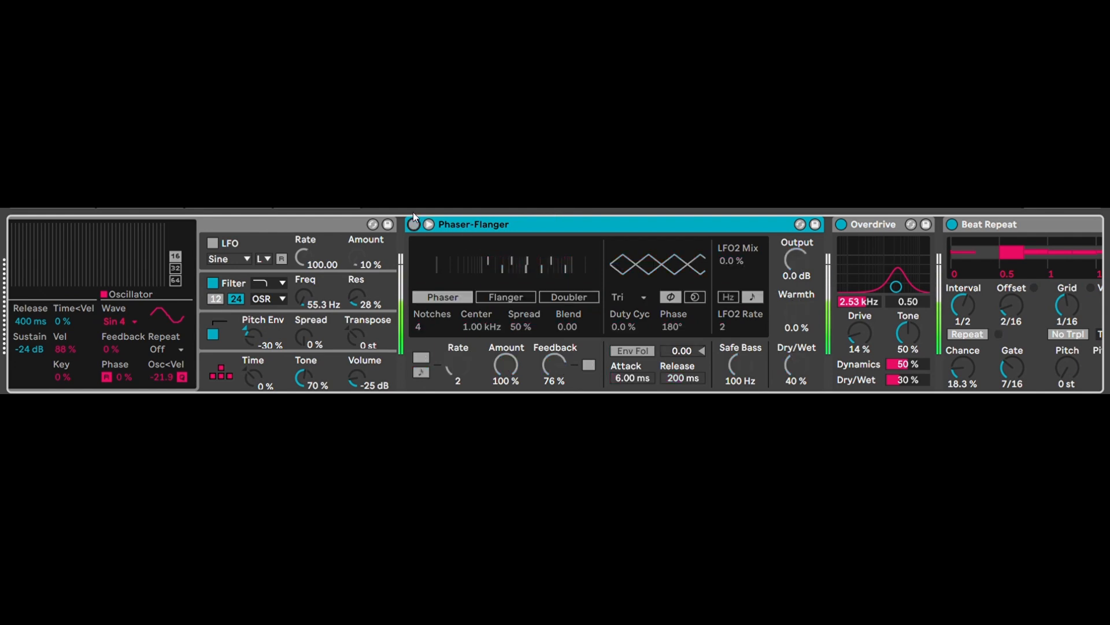
pyautogui.click(414, 221)
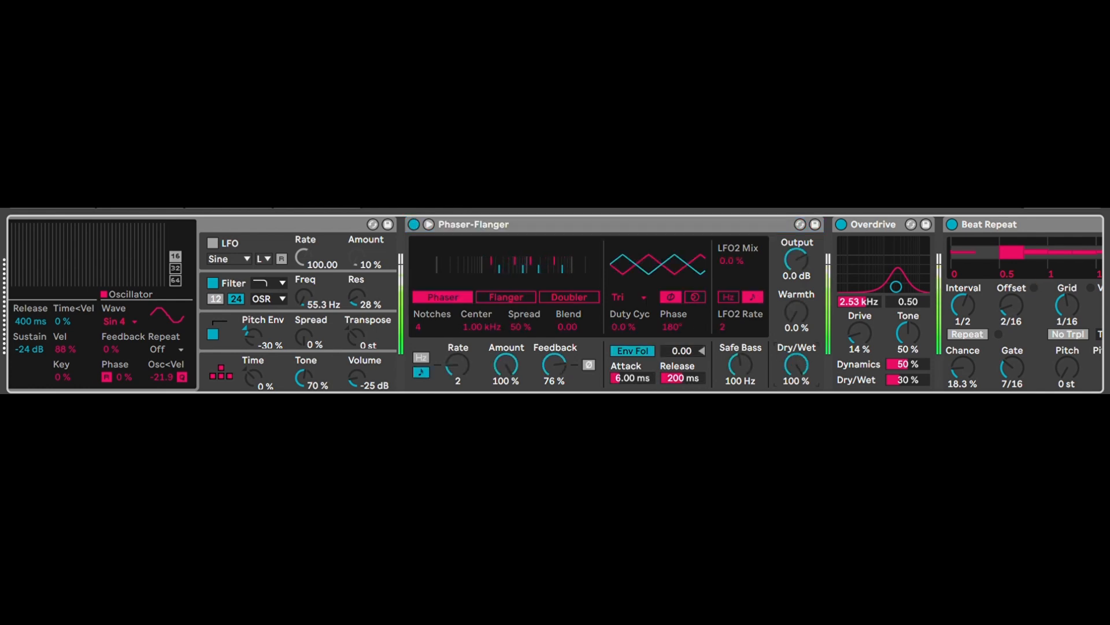
pyautogui.moveTo(797, 365); pyautogui.dragTo(796, 417)
# Step: Examine the first Beat Repeat, the Echo and the Auto Filter that follow the Overdrive
pyautogui.hscroll(10, 555, 304)
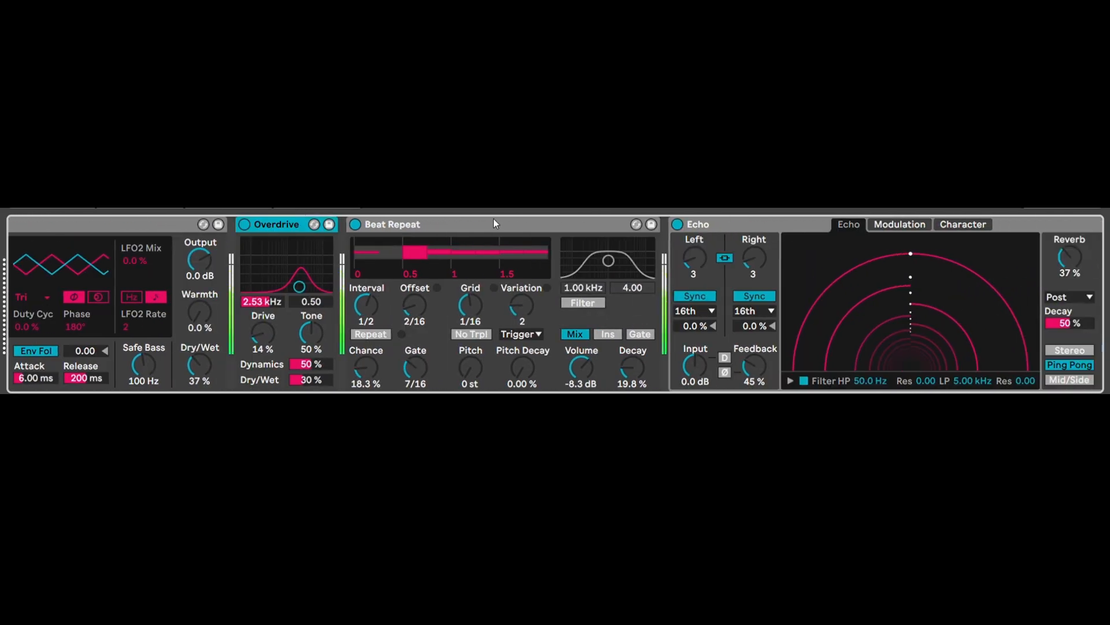
pyautogui.click(494, 223)
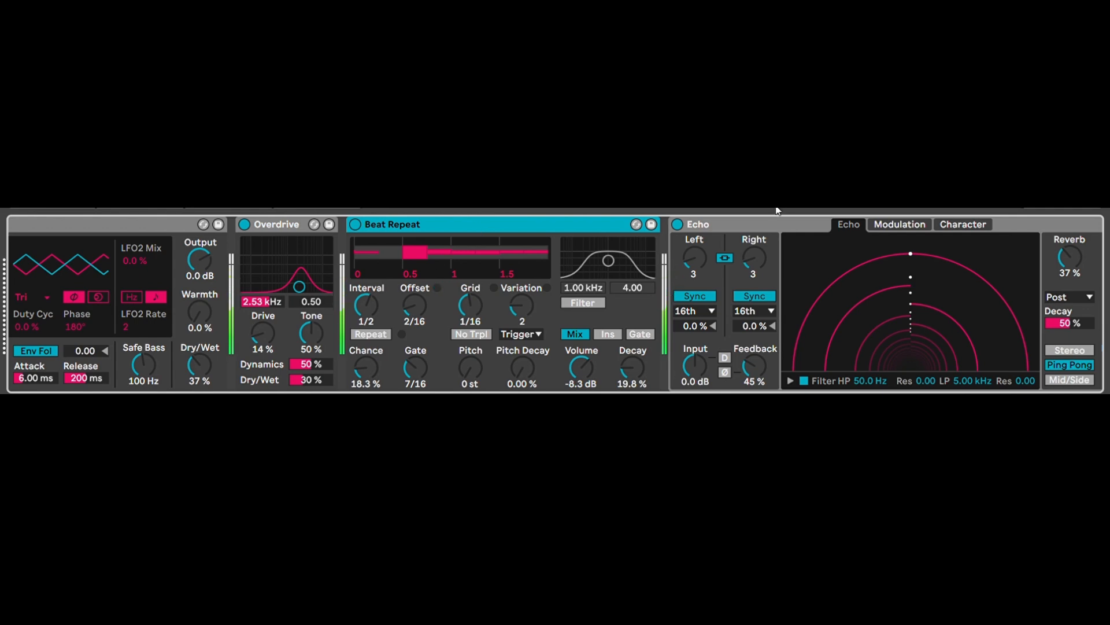
pyautogui.click(1012, 331)
pyautogui.hscroll(10, 555, 303)
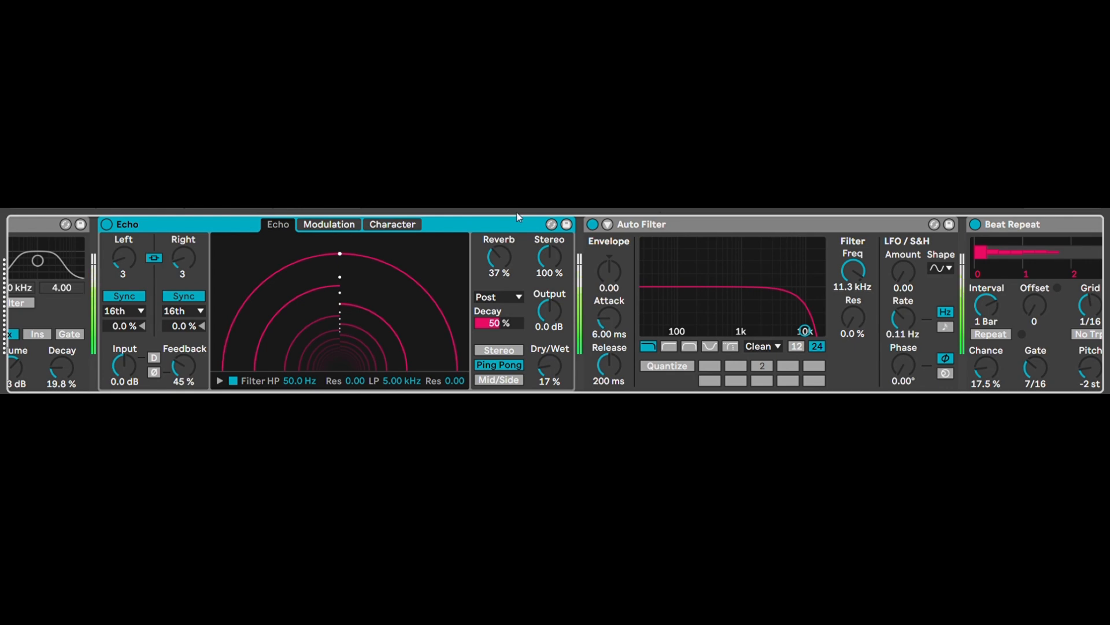
pyautogui.click(746, 223)
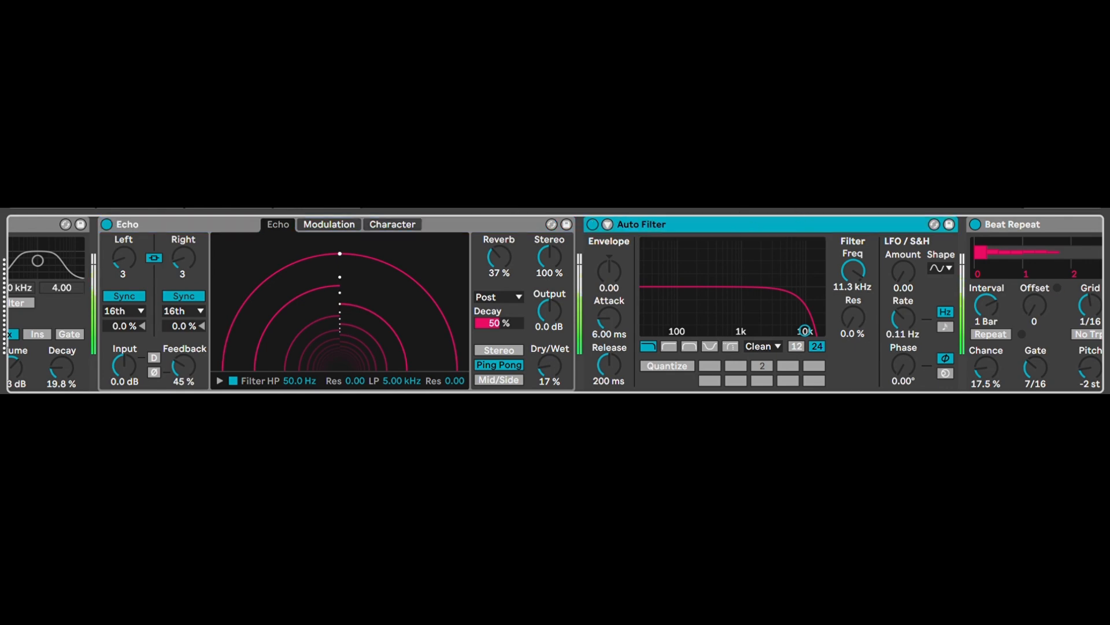
# Step: Examine the second Beat Repeat, the EQ Eight and the device that follows it in the chain
pyautogui.hscroll(12, 555, 304)
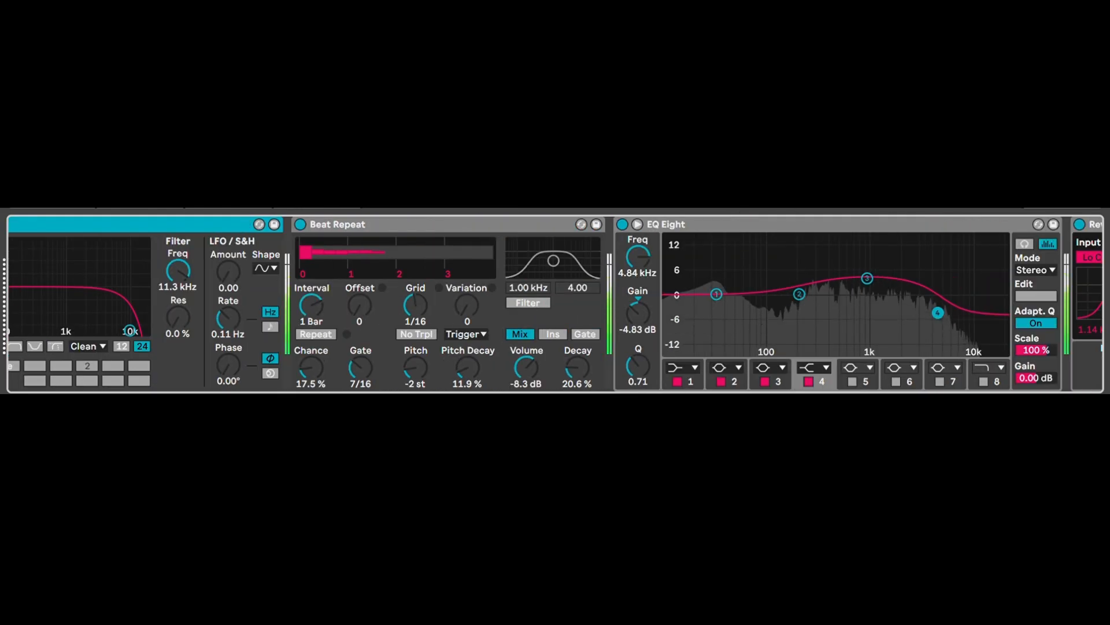
pyautogui.click(421, 221)
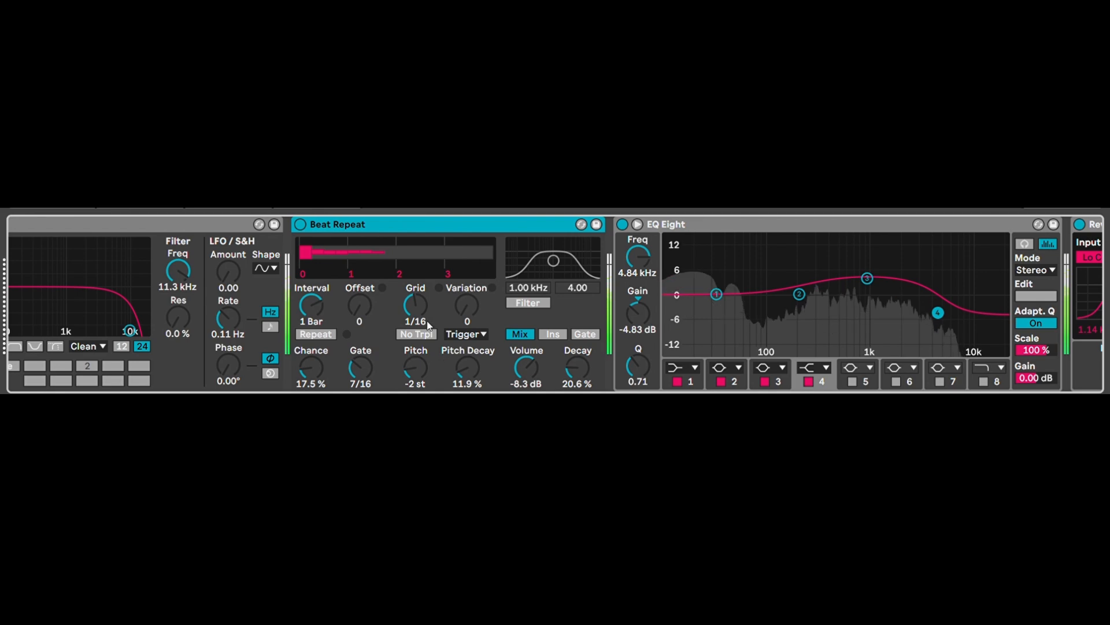
pyautogui.click(827, 222)
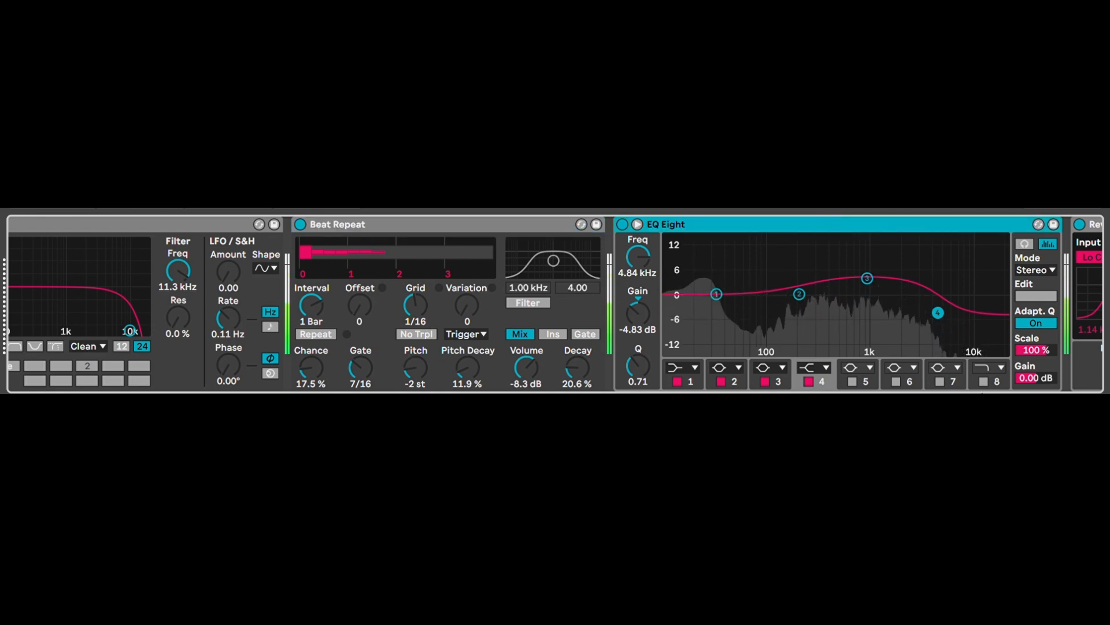
pyautogui.hscroll(10, 827, 223)
pyautogui.click(770, 223)
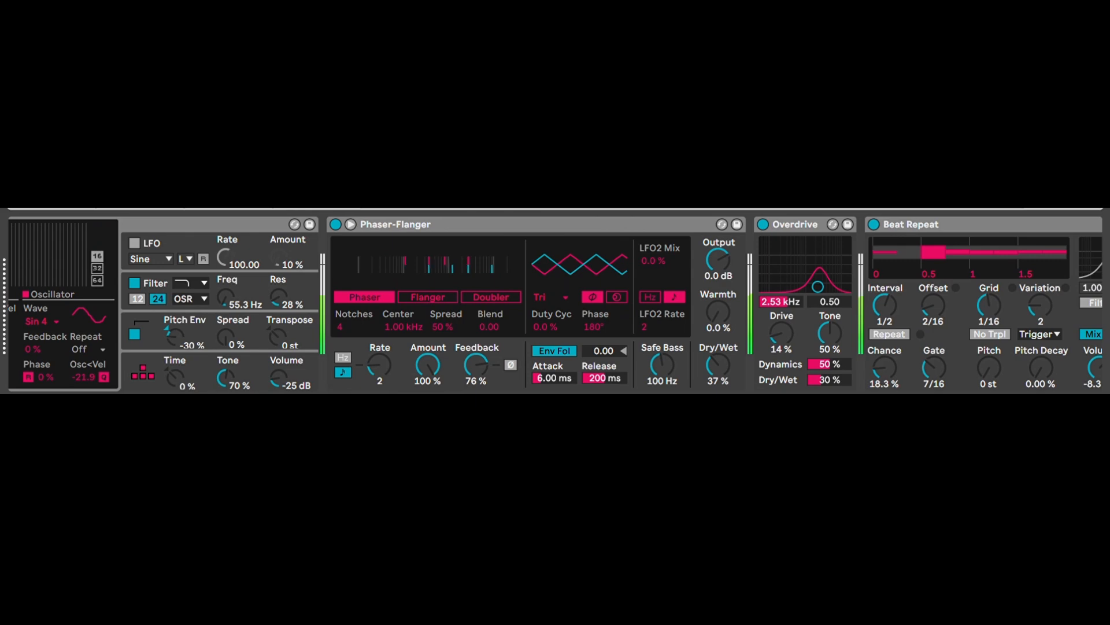
# Step: Go back to the start of the Operator track's device chain and select the Chord device
pyautogui.hscroll(-1, 555, 306)
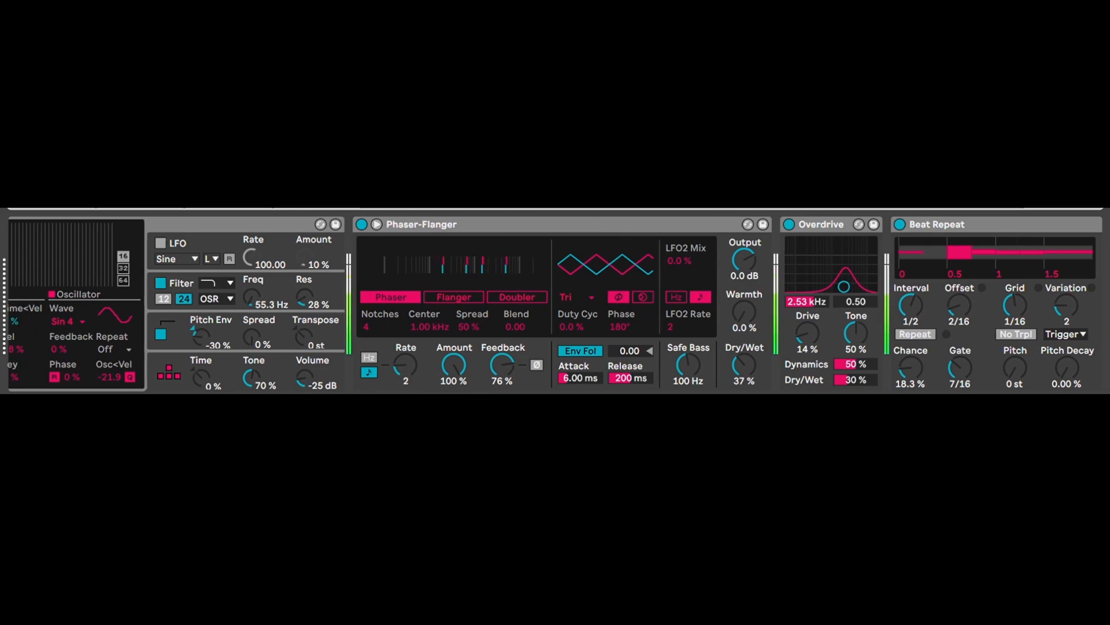
pyautogui.hscroll(-10, 556, 304)
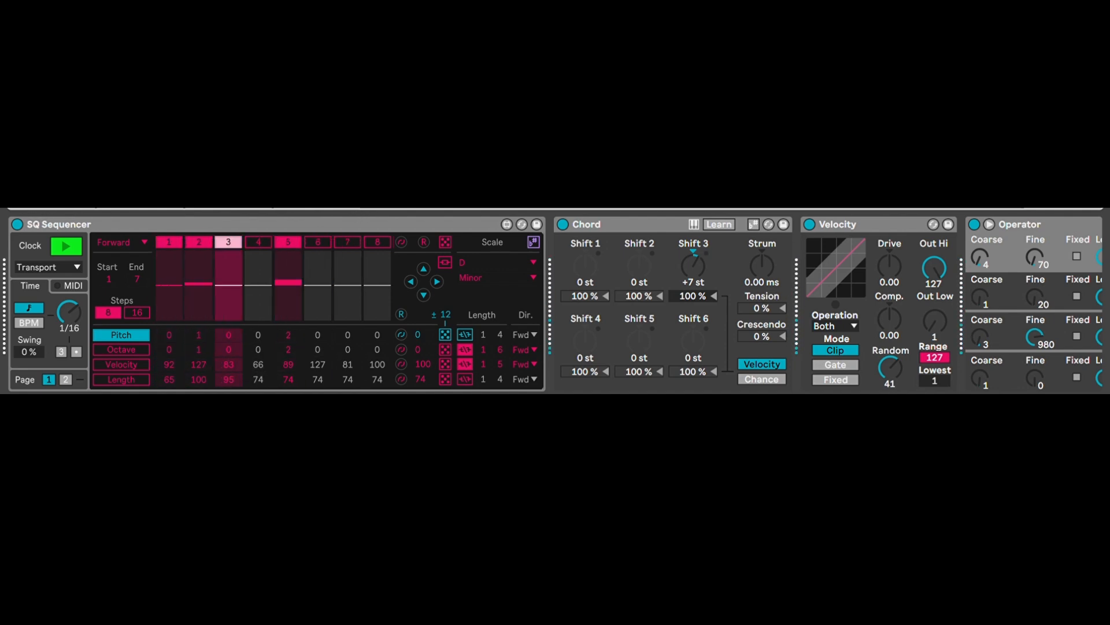
pyautogui.click(633, 224)
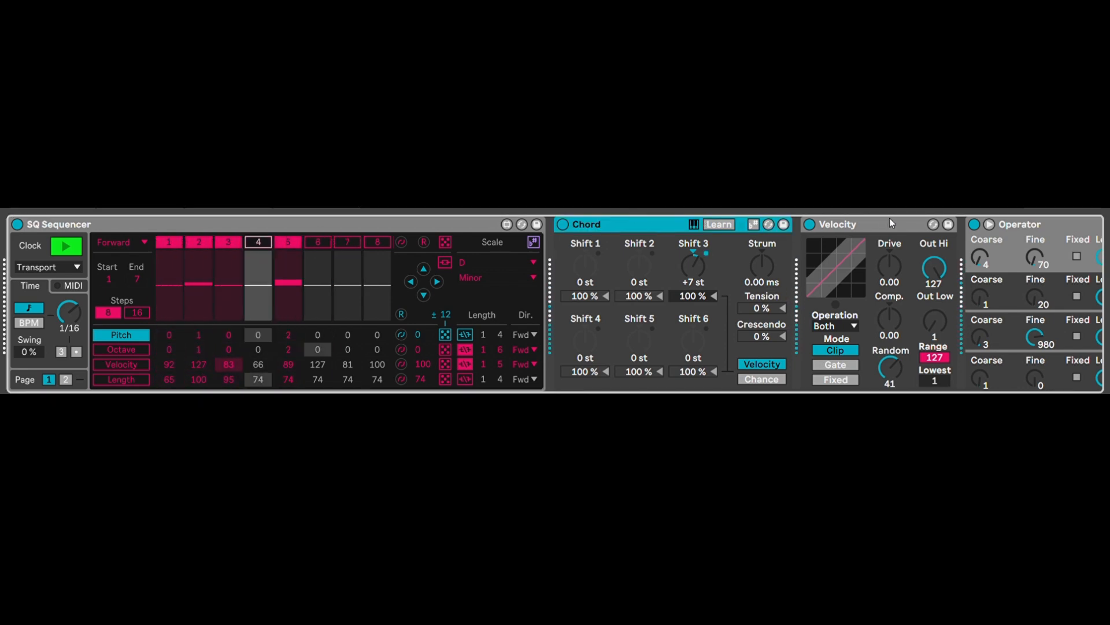
# Step: Review the SQ Sequencer, Operator's pitch envelope with its Time<Vel setting, and the filter envelope with its velocity settings
pyautogui.click(224, 219)
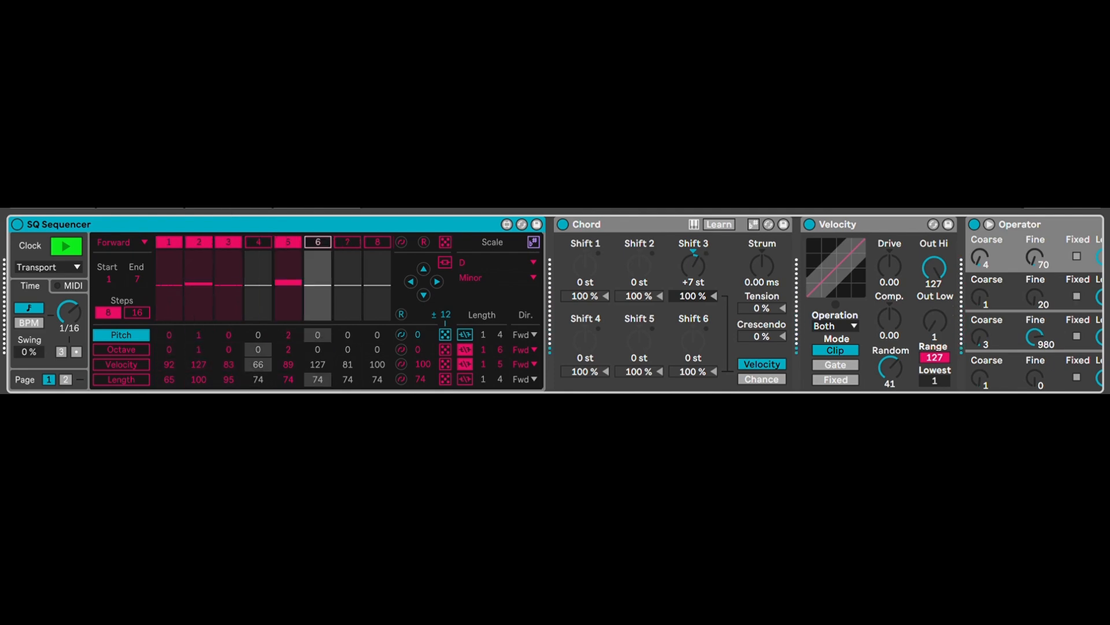
pyautogui.hscroll(3, 555, 304)
pyautogui.hscroll(-3, 555, 304)
pyautogui.hscroll(15, 555, 304)
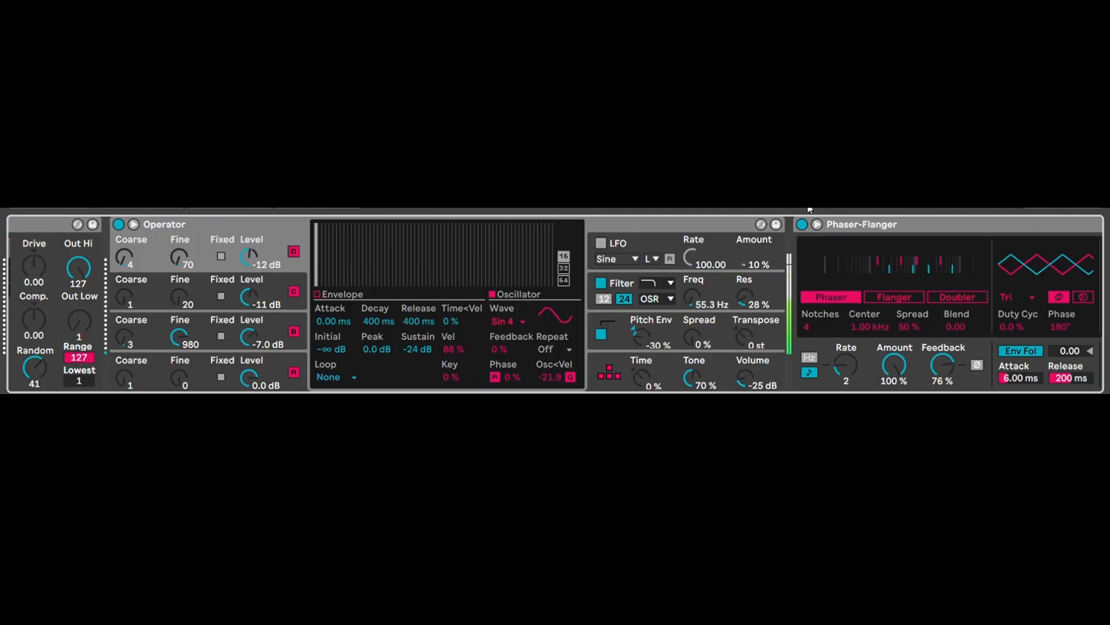
pyautogui.click(667, 315)
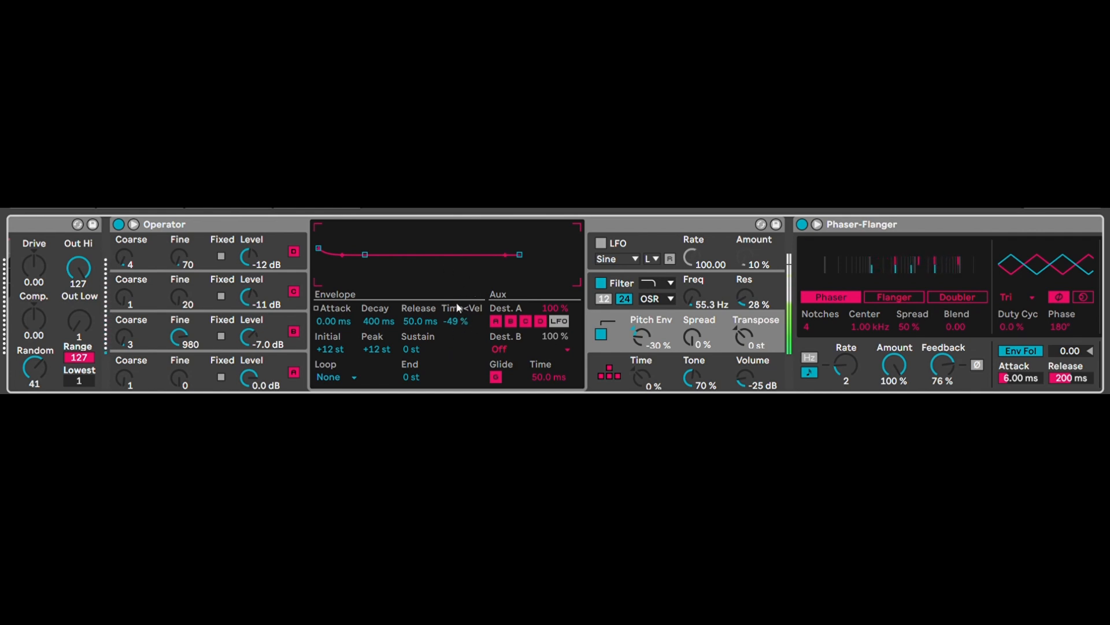
pyautogui.click(630, 274)
pyautogui.click(628, 311)
pyautogui.click(636, 274)
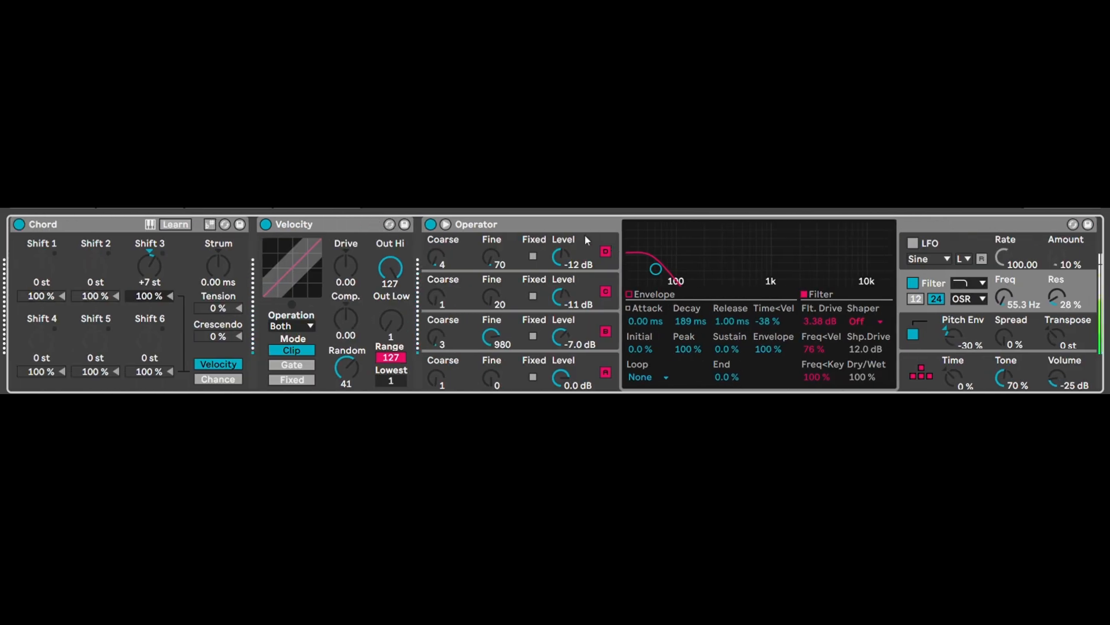
# Step: Compare the settings of Operator's four oscillators, especially their Osc<Vel amounts, and check the pitch envelope section again
pyautogui.click(585, 237)
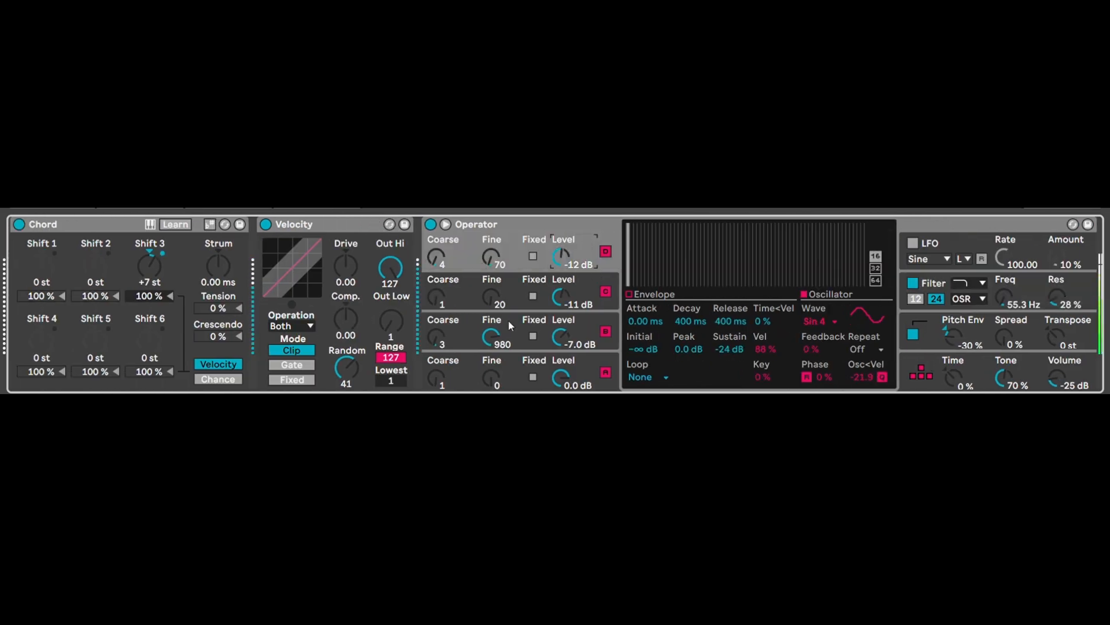
pyautogui.click(599, 371)
pyautogui.click(591, 320)
pyautogui.click(587, 280)
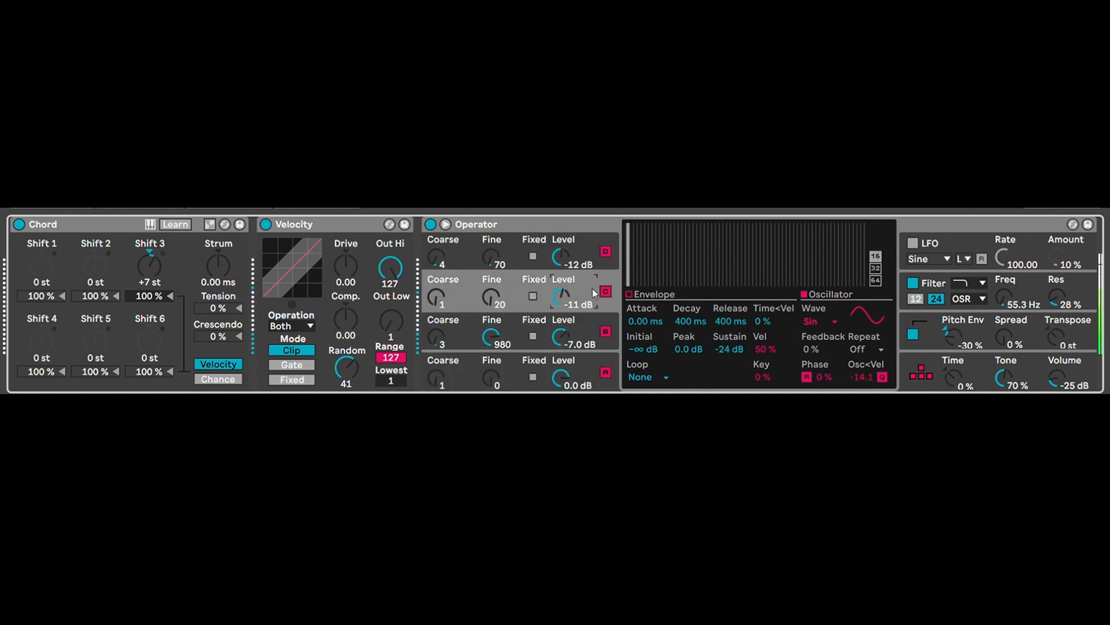
pyautogui.click(600, 348)
pyautogui.click(599, 354)
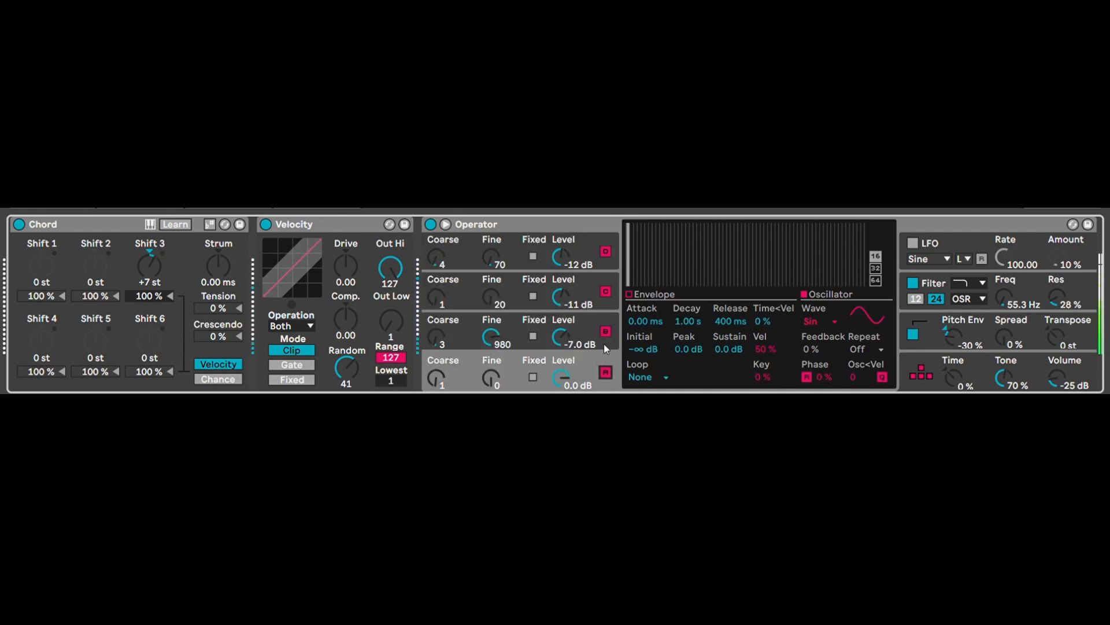
pyautogui.click(580, 236)
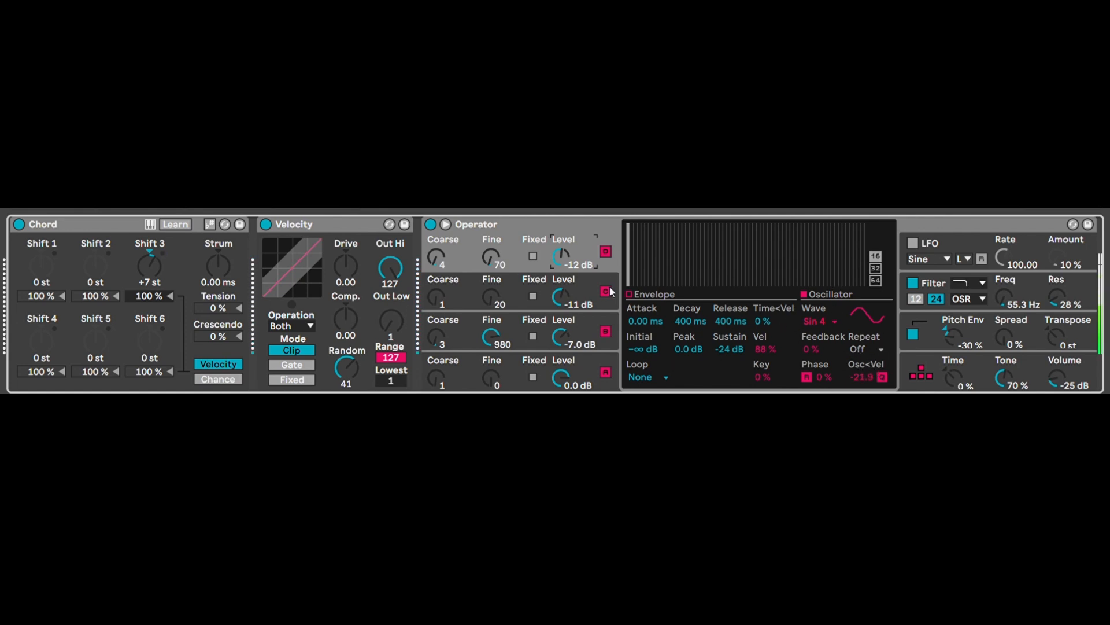
pyautogui.click(599, 271)
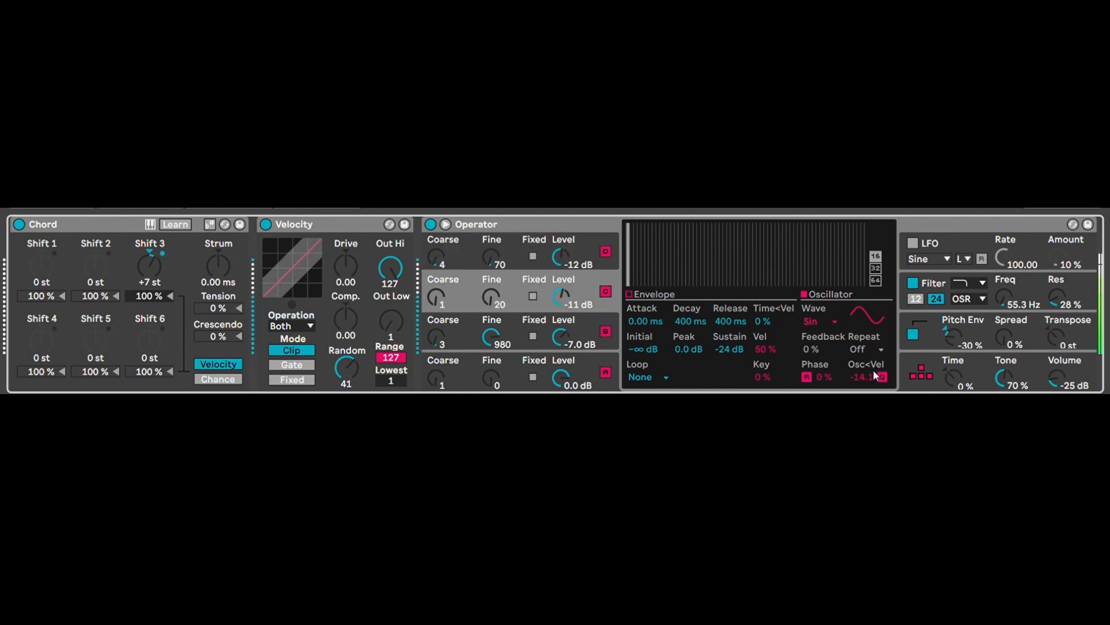
pyautogui.click(594, 317)
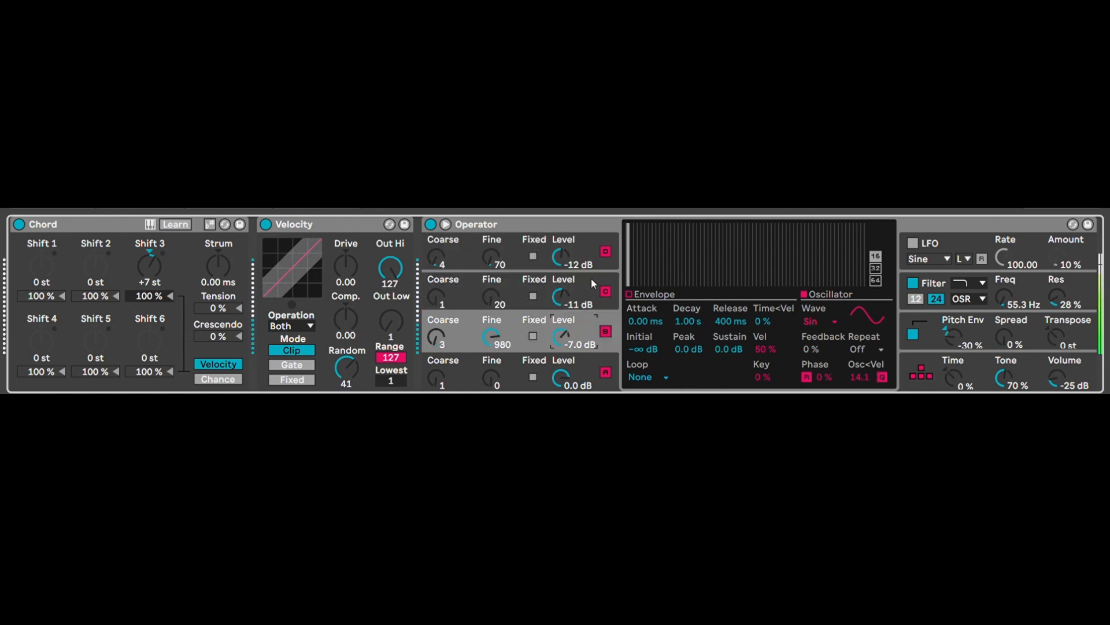
pyautogui.click(591, 278)
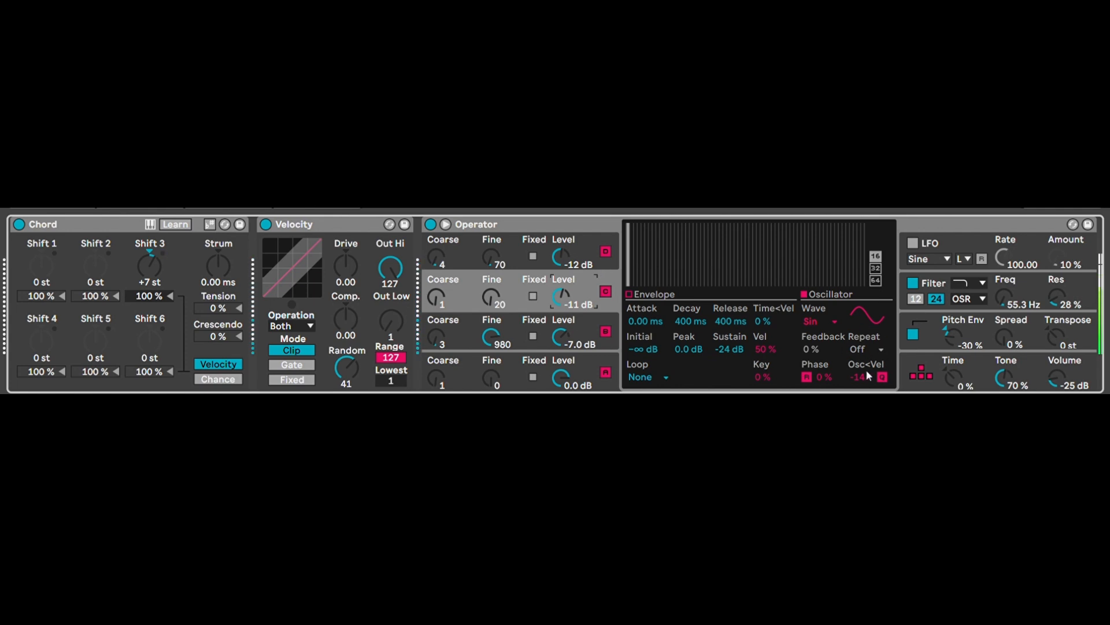
pyautogui.click(599, 317)
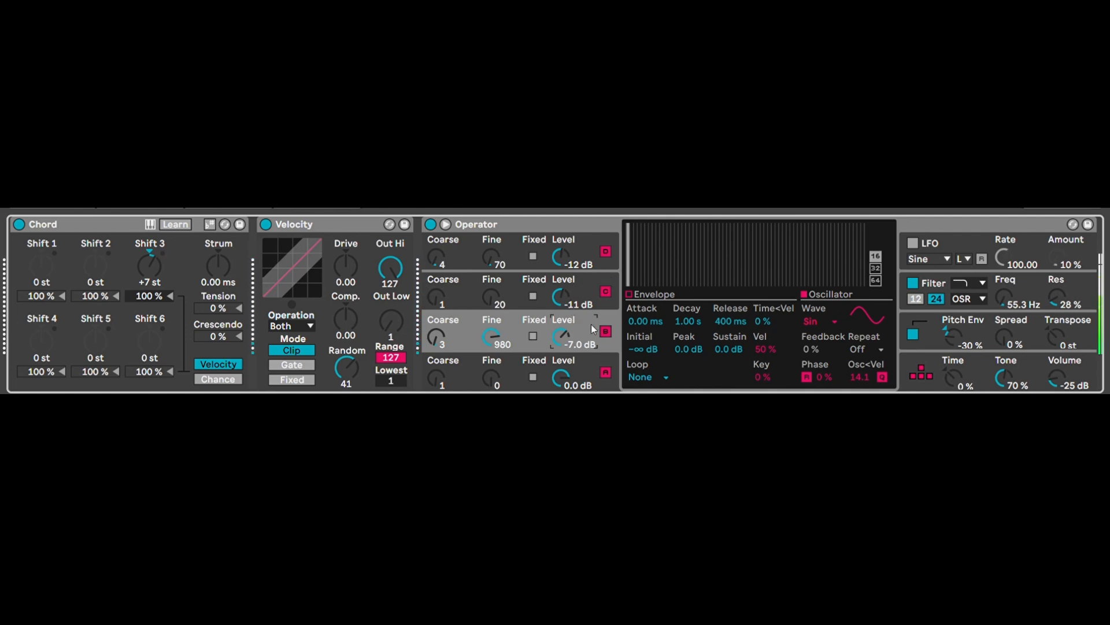
pyautogui.click(595, 359)
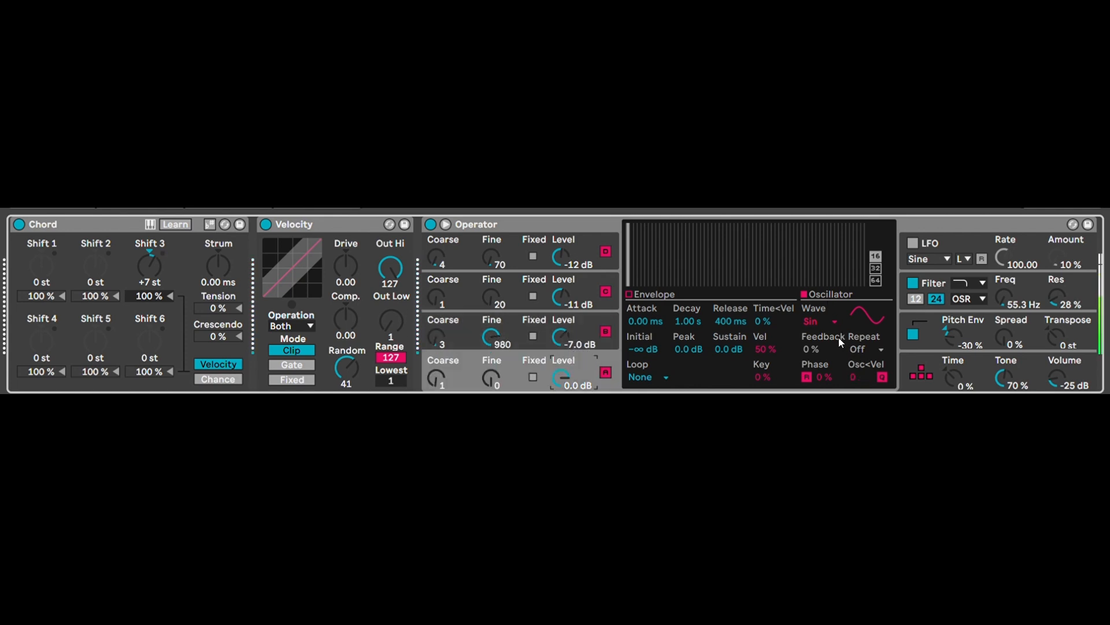
pyautogui.click(932, 312)
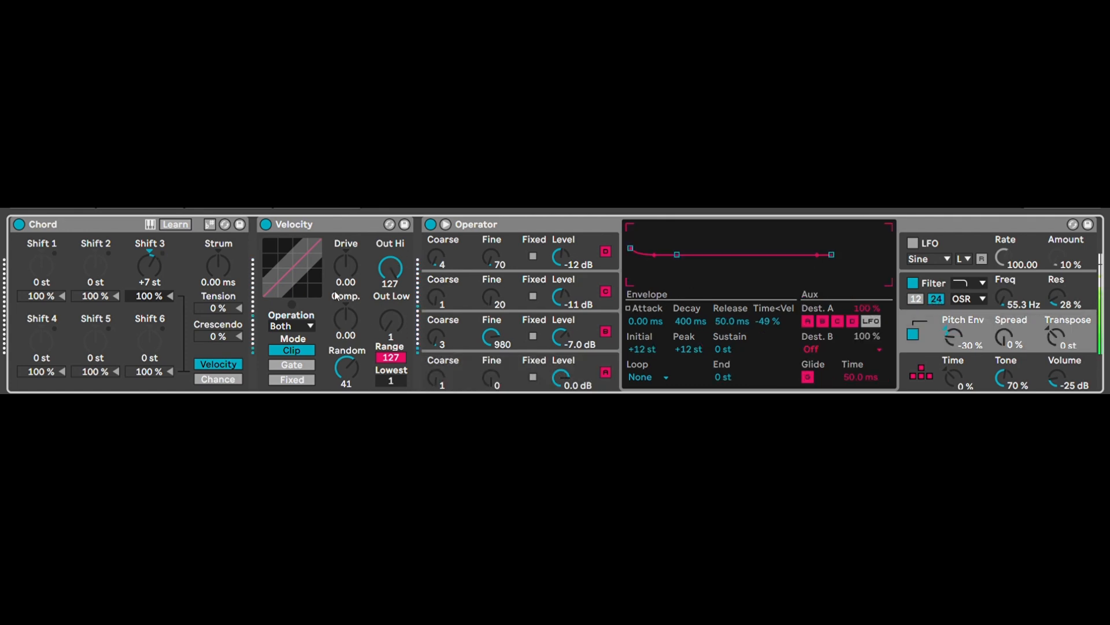
# Step: Bypass the Velocity device and try different SQ Sequencer velocities on steps 1, 2, 3 and 5
pyautogui.hscroll(-10, 555, 304)
pyautogui.hscroll(5, 555, 304)
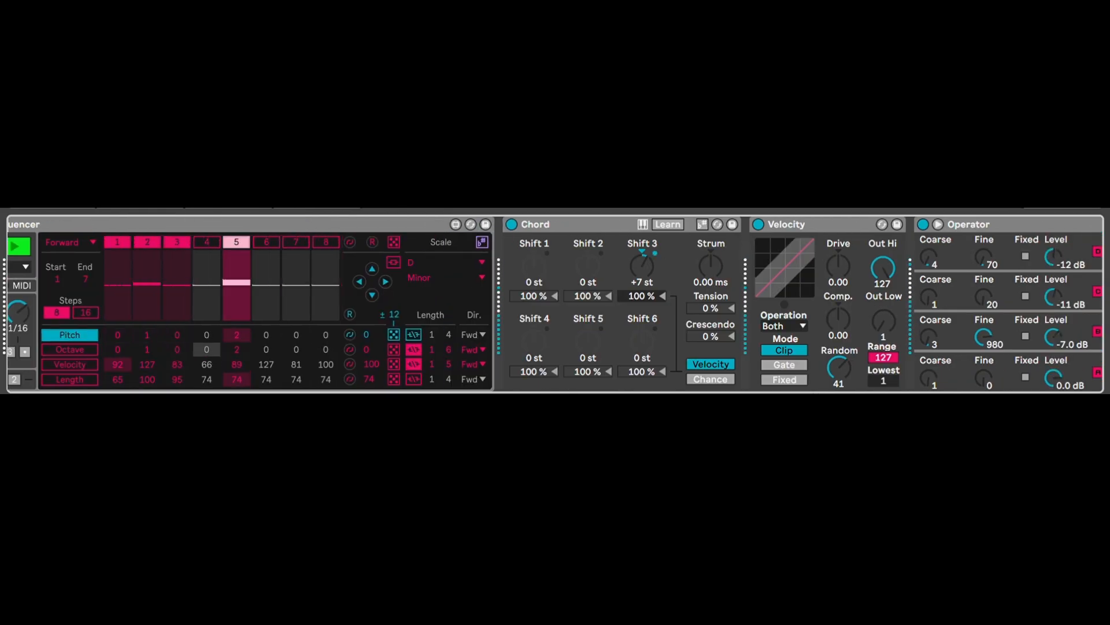
pyautogui.click(551, 224)
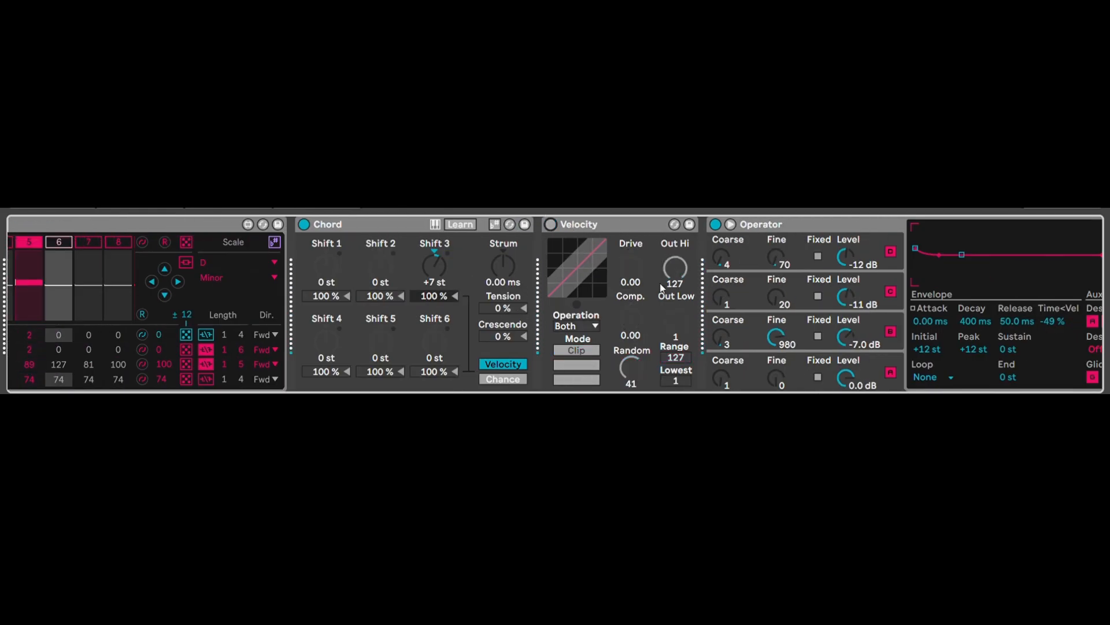
pyautogui.hscroll(-5, 555, 303)
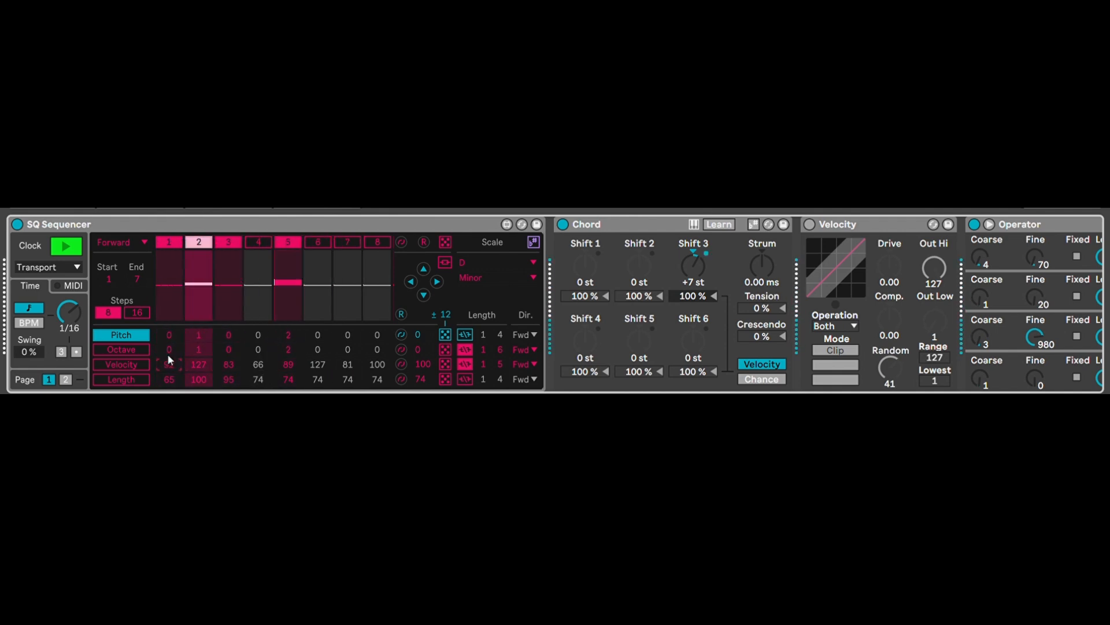
pyautogui.moveTo(169, 359); pyautogui.dragTo(168, 354)
pyautogui.doubleClick(198, 363)
pyautogui.doubleClick(227, 363)
pyautogui.doubleClick(287, 363)
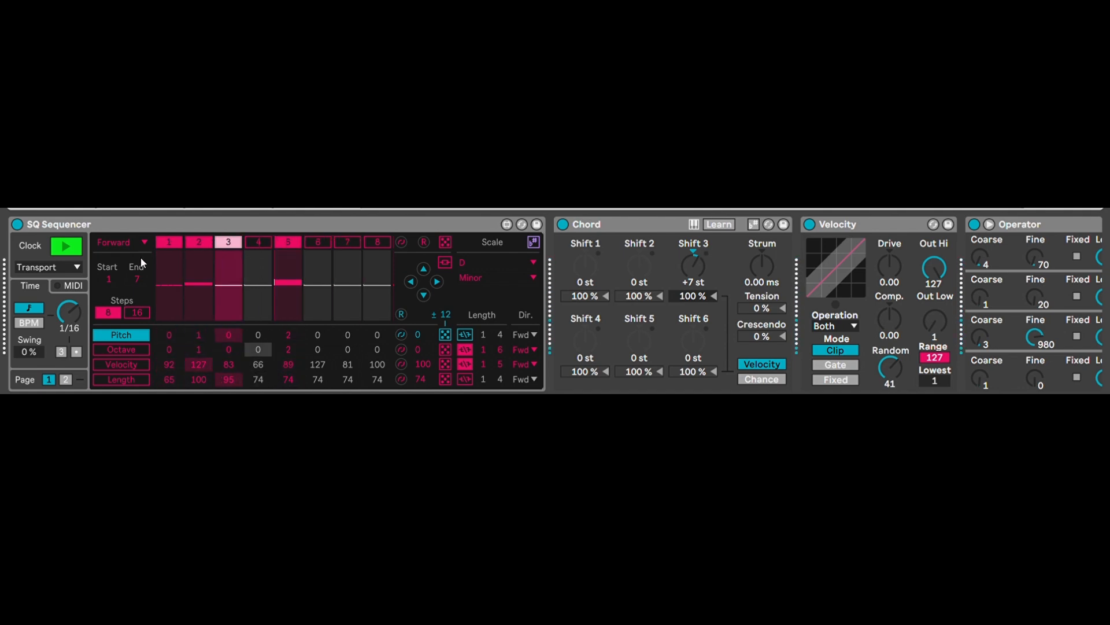
# Step: Review the SQ Sequencer, the Chord device and the Velocity device that feed Operator
pyautogui.click(121, 220)
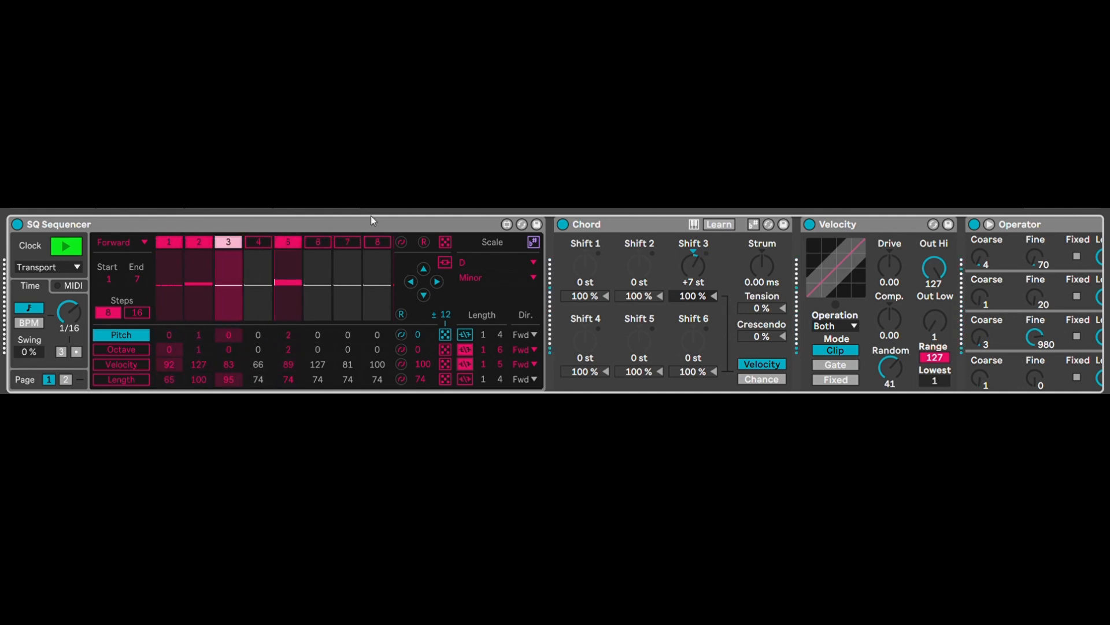
pyautogui.click(616, 223)
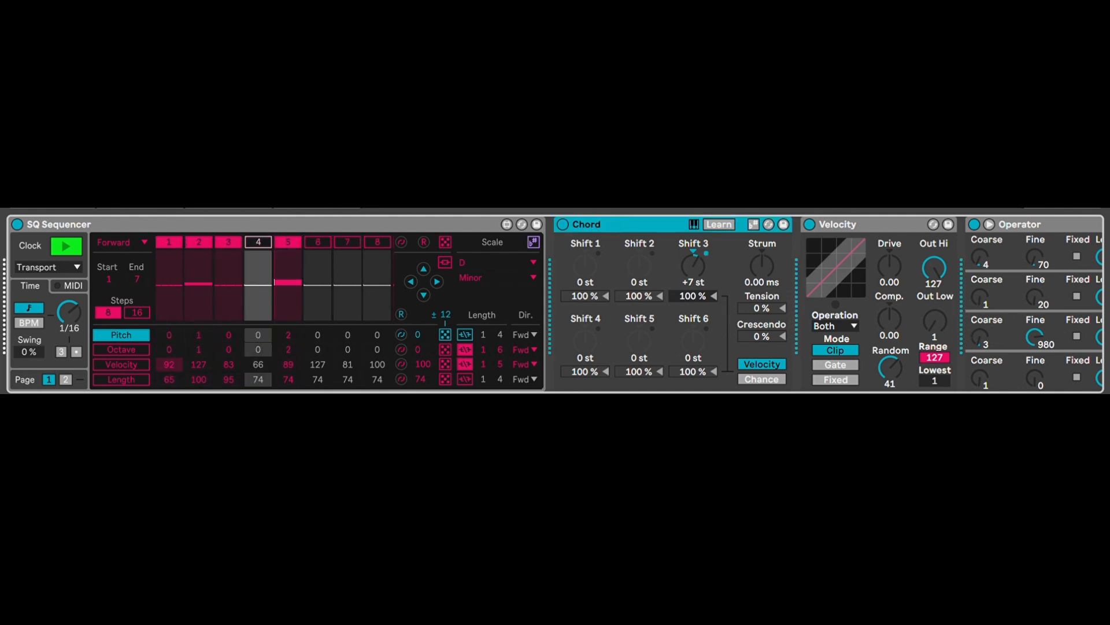
pyautogui.hscroll(5, 636, 228)
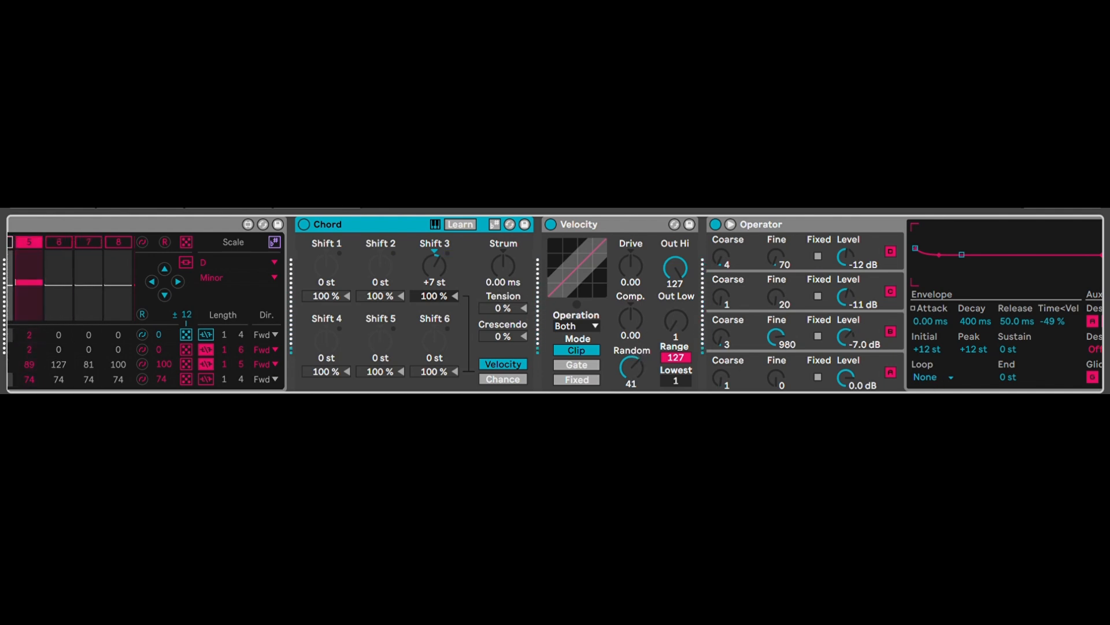
pyautogui.hscroll(-5, 555, 304)
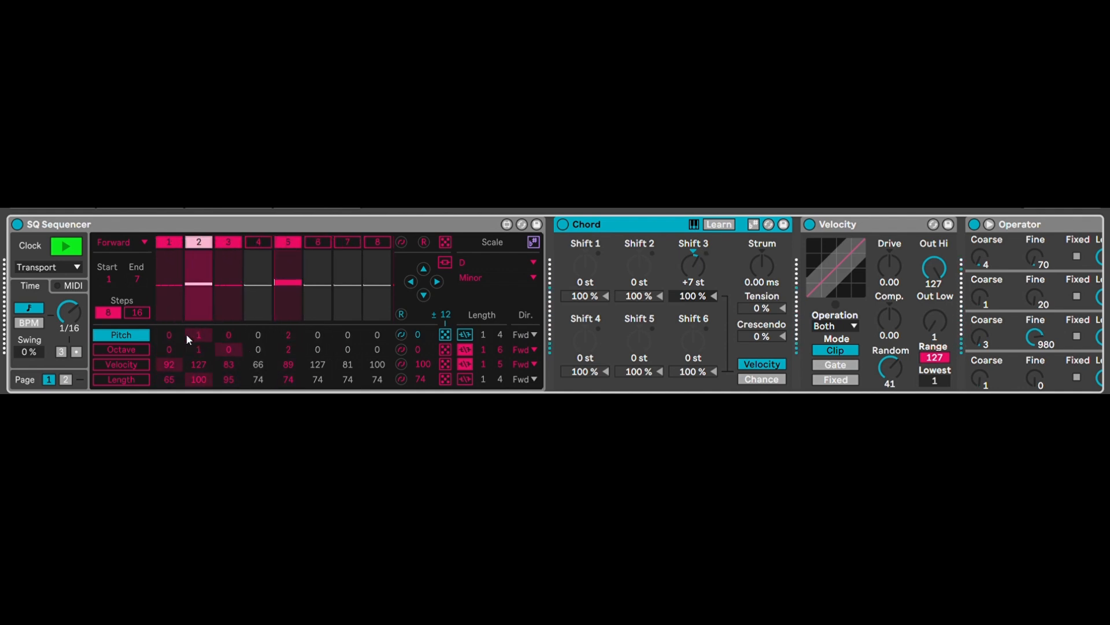
# Step: Set SQ Sequencer velocities to 127 on steps 1, 3 and 5 and 30 on step 2, with octaves 3 on step 2 and 1 on step 3
pyautogui.moveTo(202, 347)
pyautogui.mouseDown()
pyautogui.moveTo(202, 335)
pyautogui.moveTo(234, 349)
pyautogui.moveTo(234, 338)
pyautogui.moveTo(198, 415)
pyautogui.mouseUp()
pyautogui.moveTo(169, 362); pyautogui.dragTo(169, 342)
pyautogui.moveTo(287, 363); pyautogui.dragTo(287, 341)
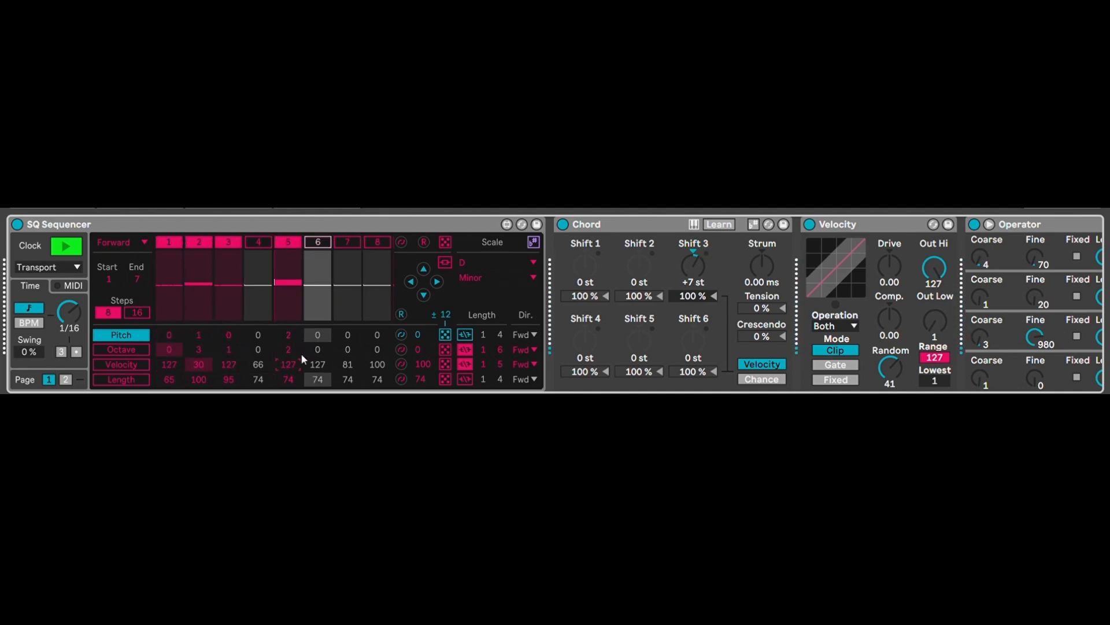
# Step: Set the Velocity device's Random amount to 64
pyautogui.moveTo(896, 364); pyautogui.dragTo(895, 342)
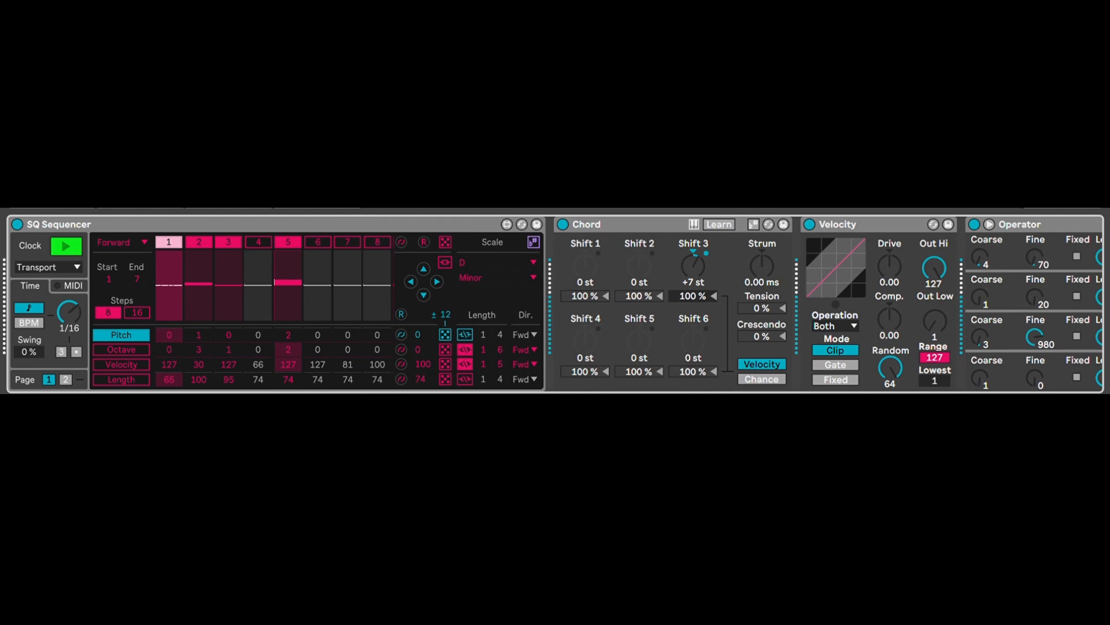
# Step: Adjust the Osc<Vel amounts of Operator's oscillators D and C, and set oscillator B's Osc<Vel to 100
pyautogui.hscroll(13, 555, 304)
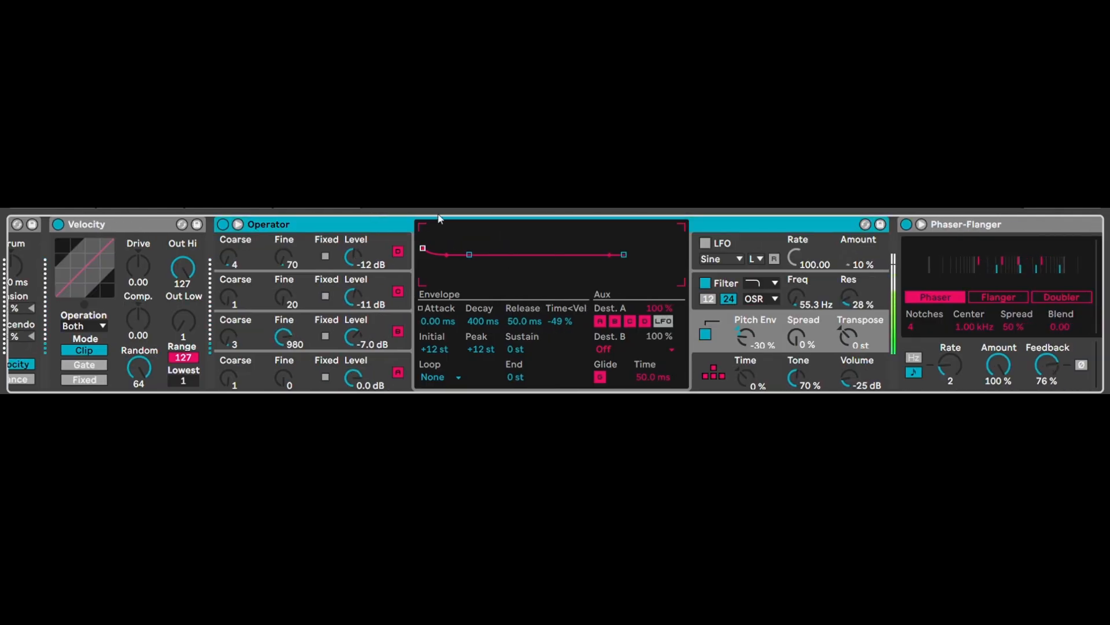
pyautogui.click(388, 230)
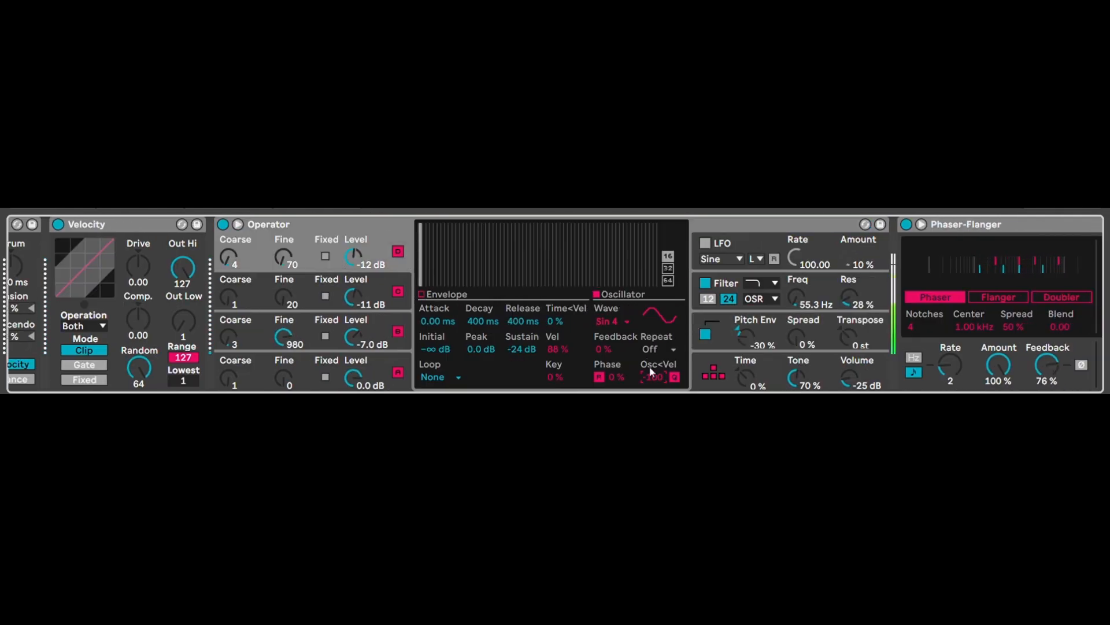
pyautogui.click(380, 279)
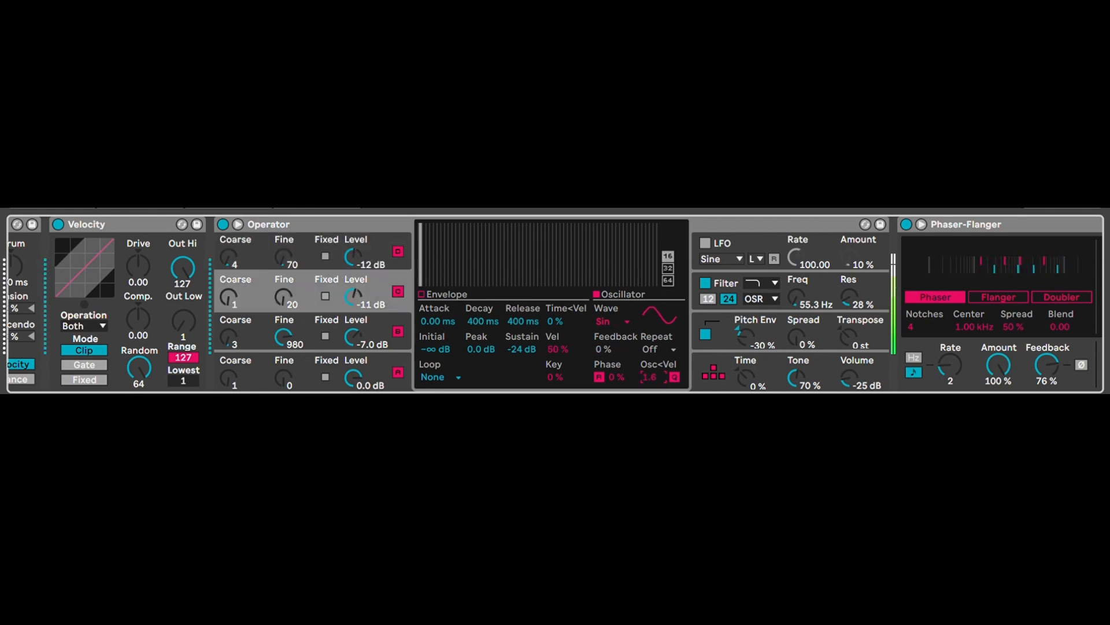
pyautogui.click(398, 313)
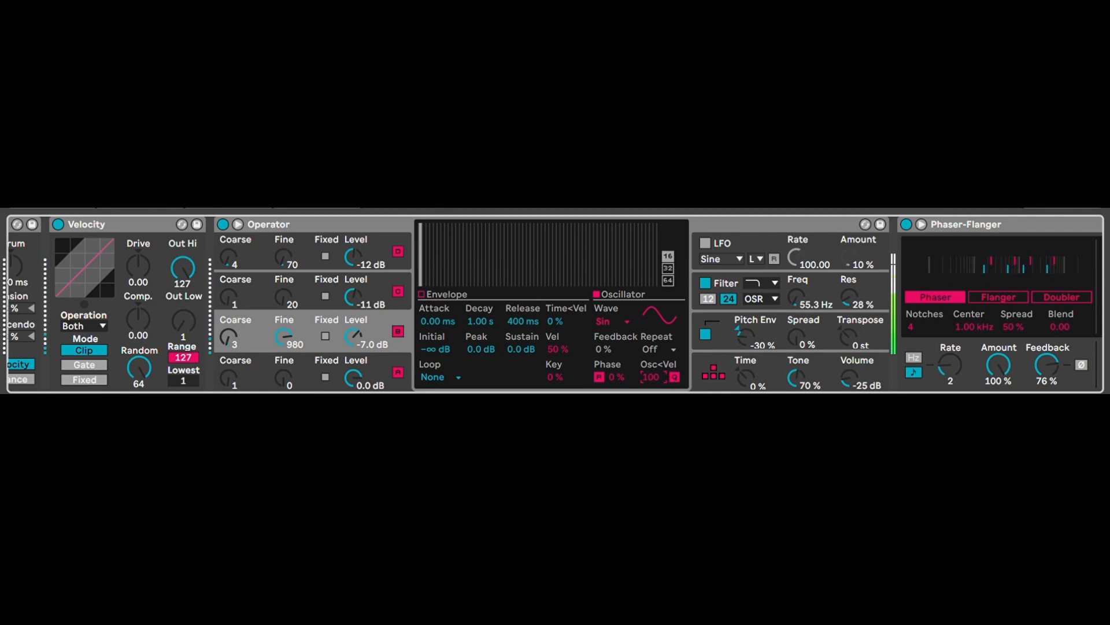
# Step: Return to the SQ Sequencer at the start of the chain and unsolo the Operator track
pyautogui.hscroll(-10, 555, 304)
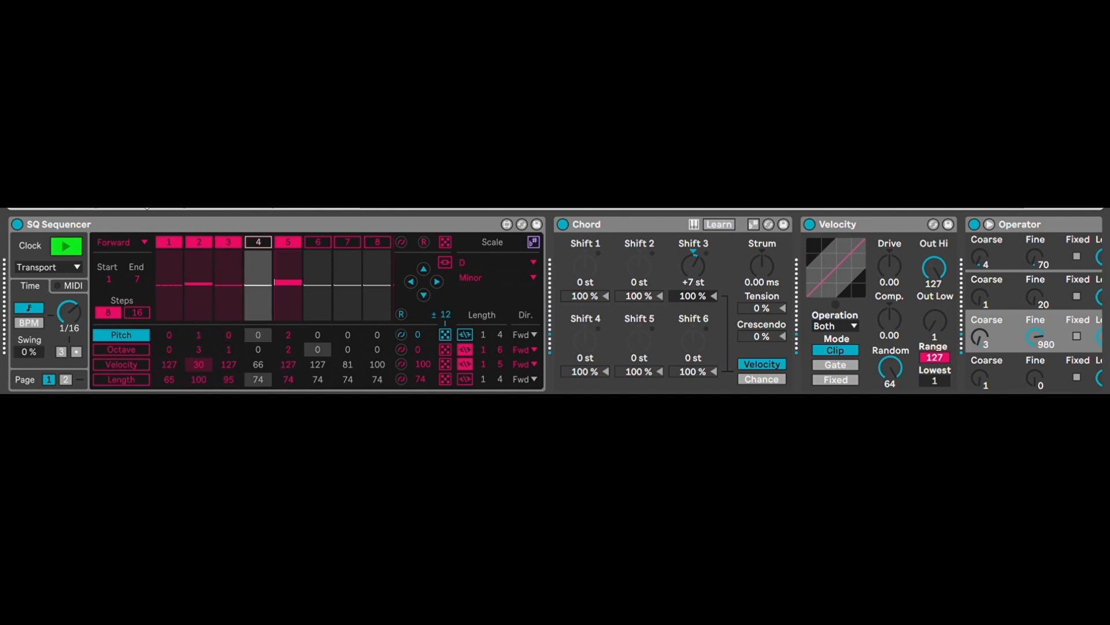
pyautogui.click(156, 223)
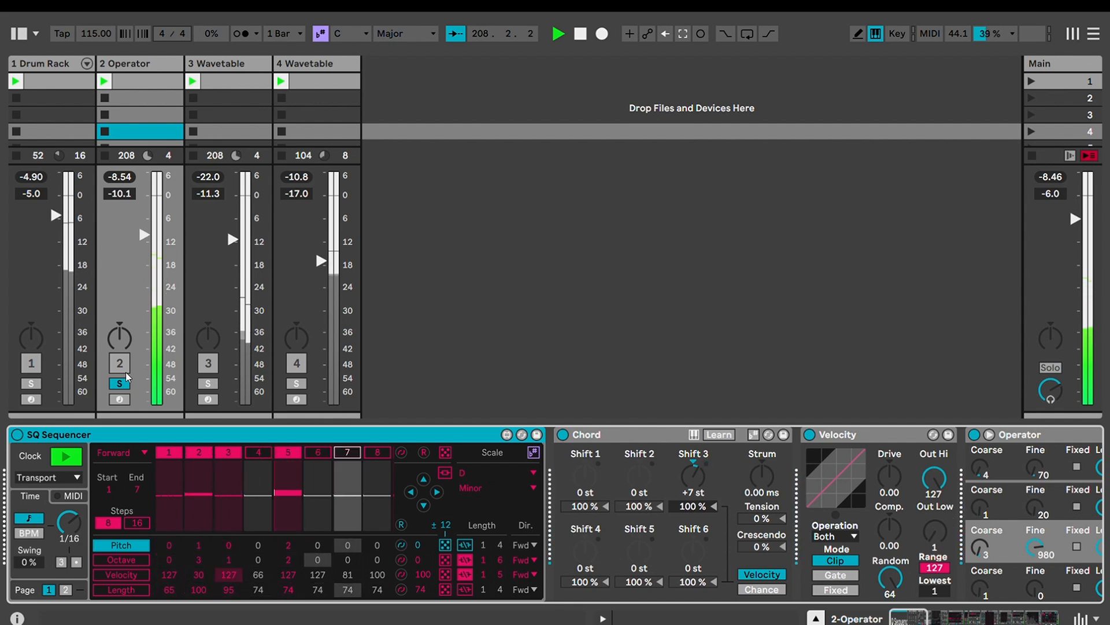
pyautogui.click(127, 376)
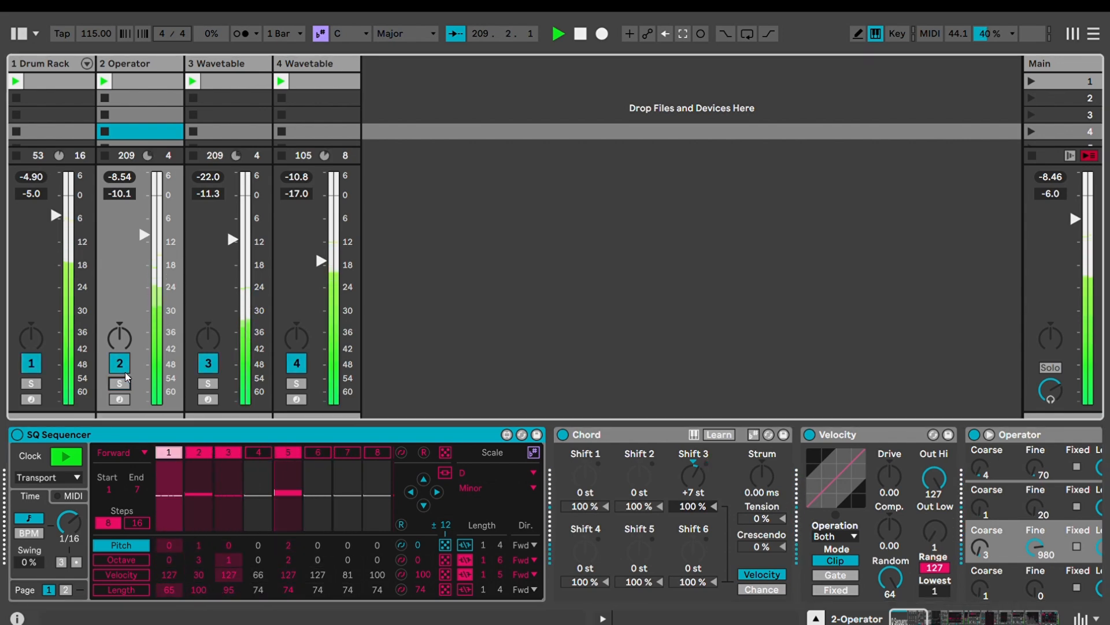